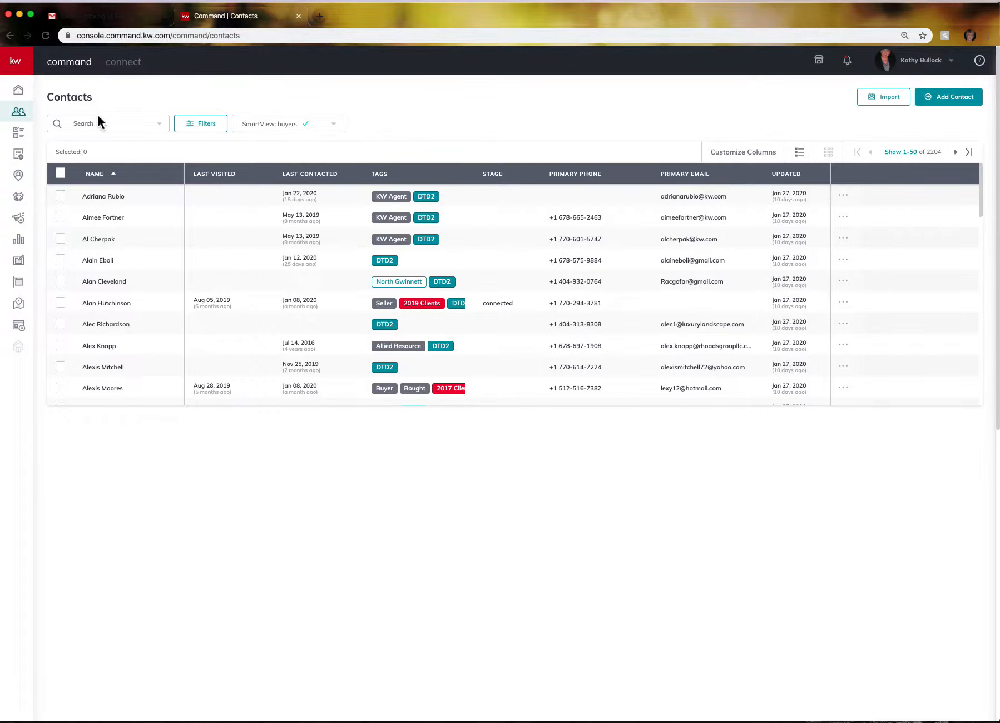
- Open the contact import dialog, download the pre-made CSV template, and position the opened template window over the contacts page
left_click(26, 118)
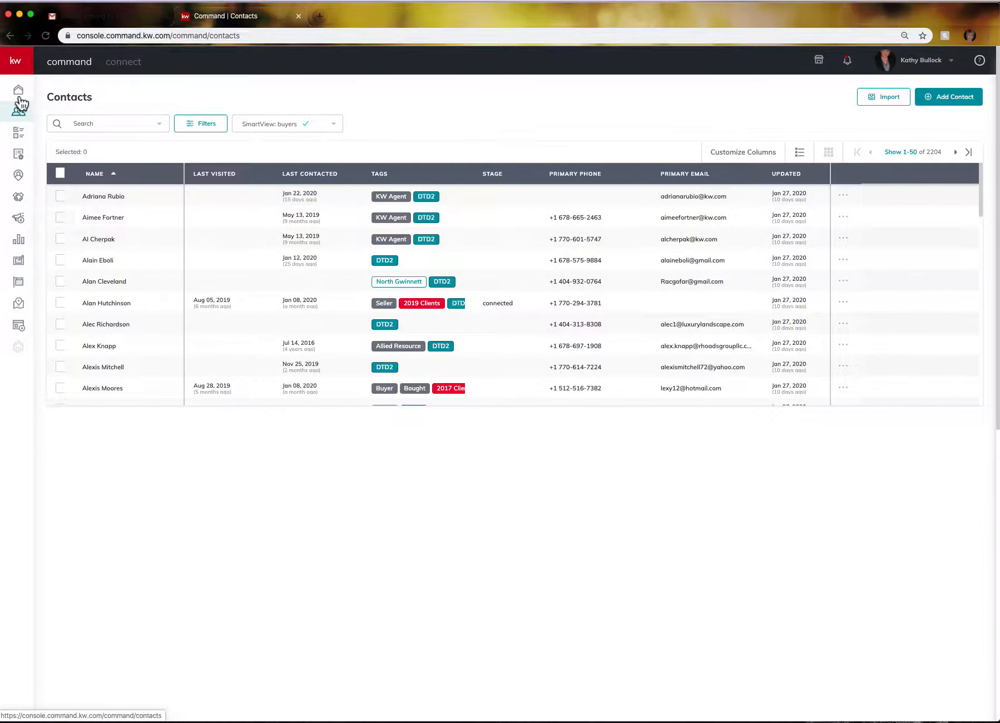
left_click(22, 59)
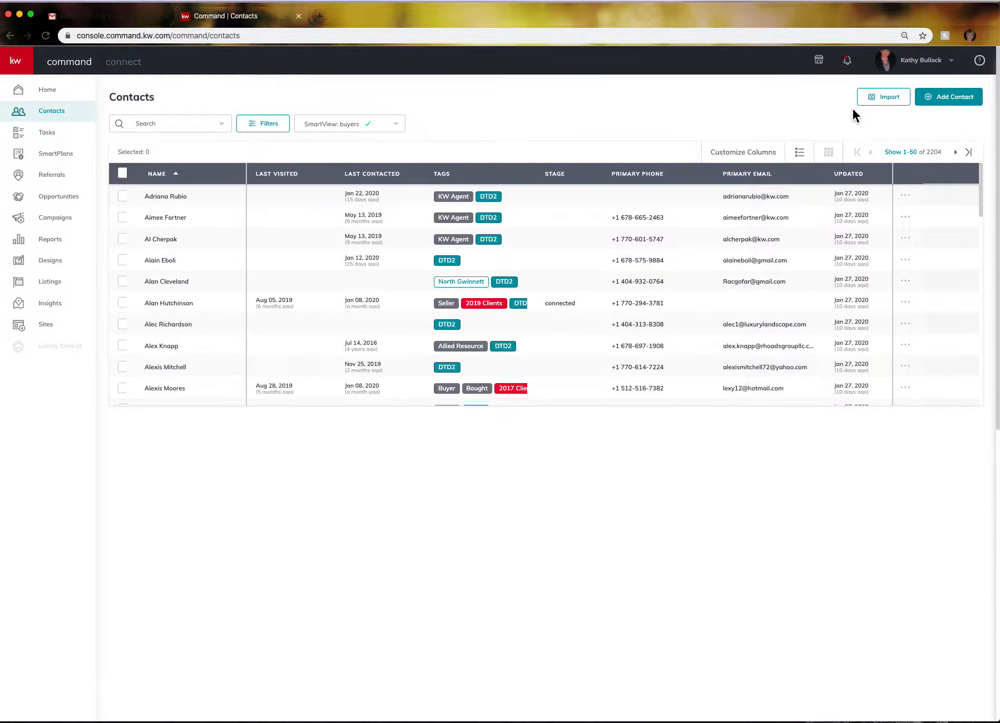
left_click(891, 103)
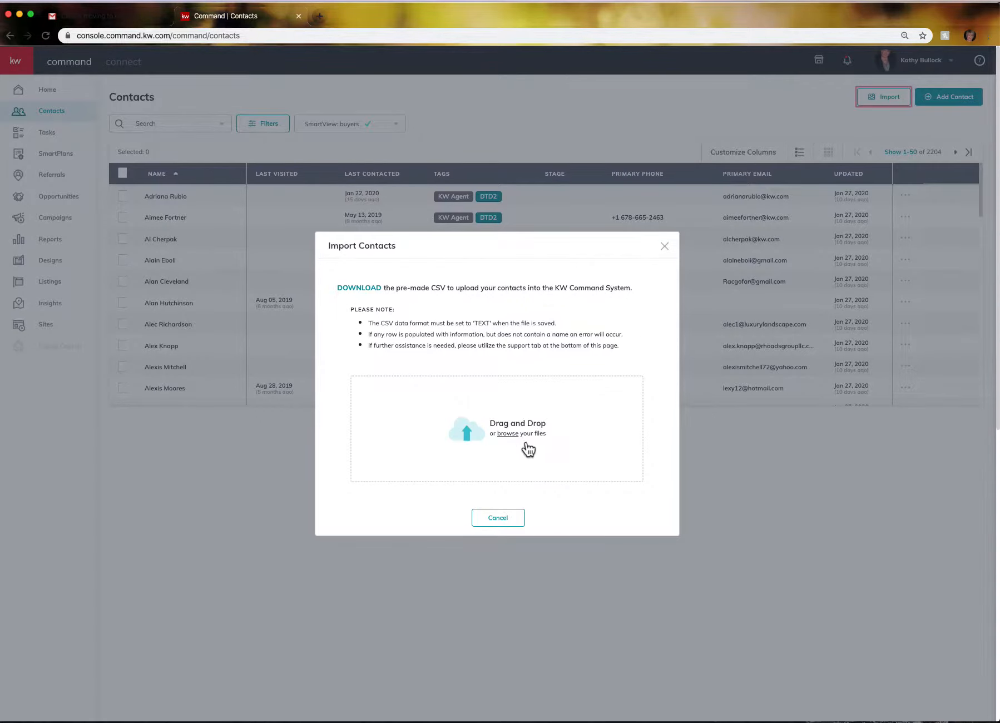
left_click(505, 433)
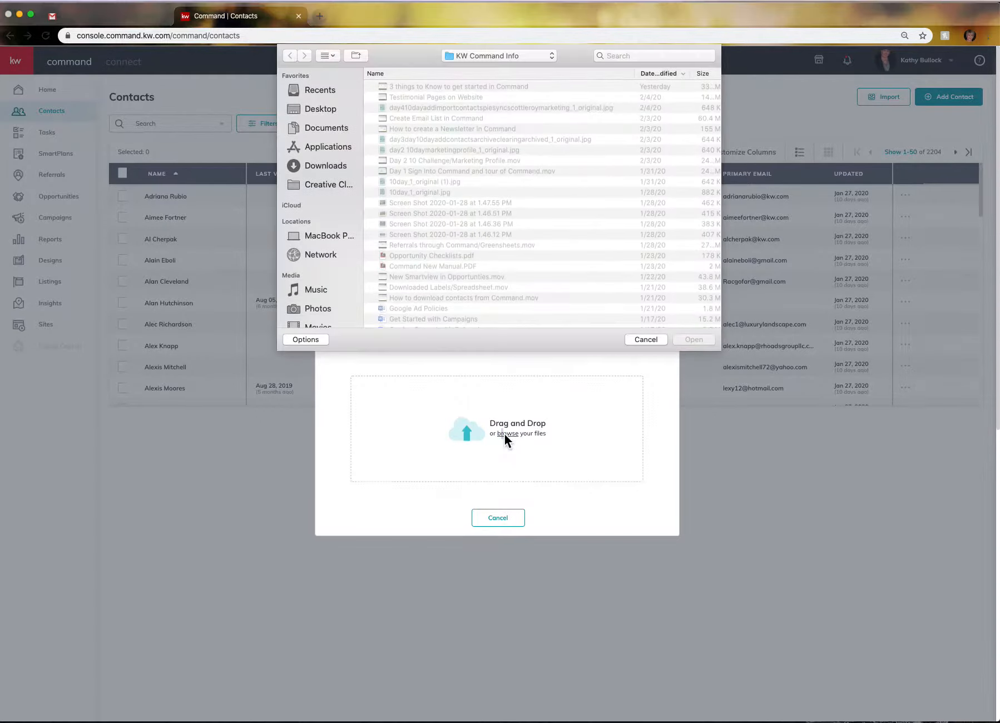
left_click(645, 339)
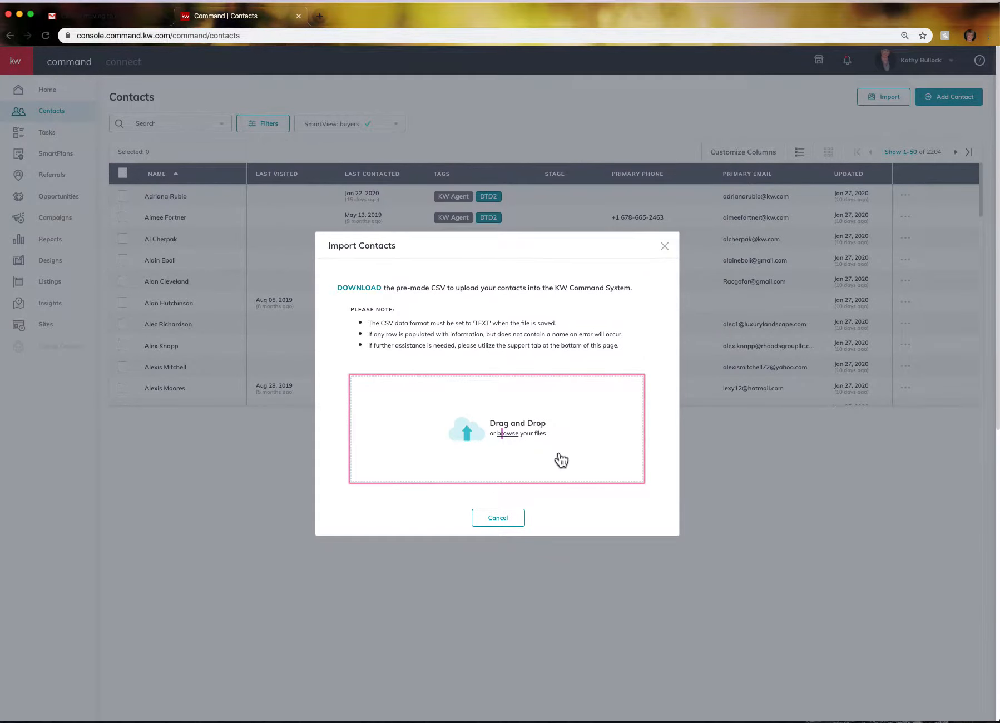
left_click(353, 291)
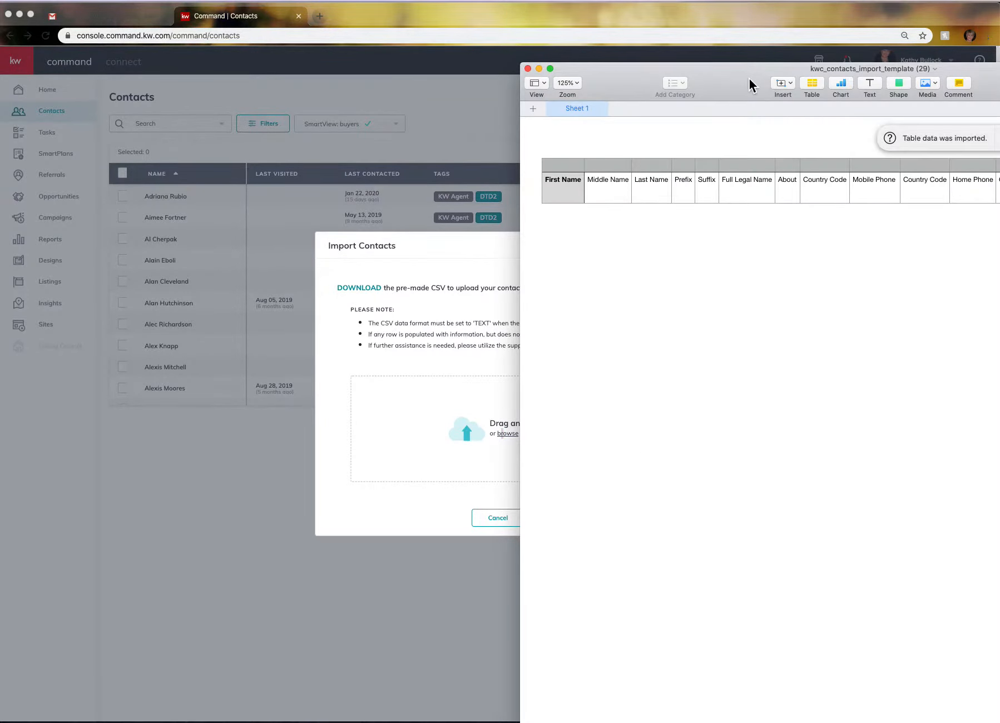
left_click_drag(749, 85, 411, 66)
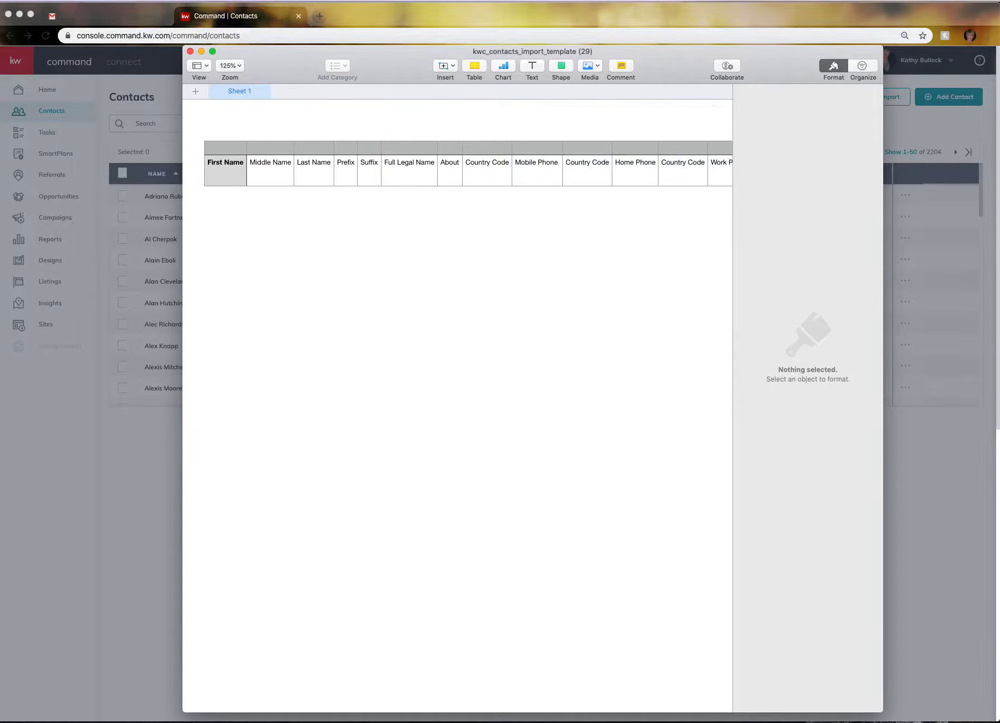
- Switch to the Command Spreadsheety workbook in Excel and copy the first-name cells A5:A10
left_click_drag(999, 89, 757, 241)
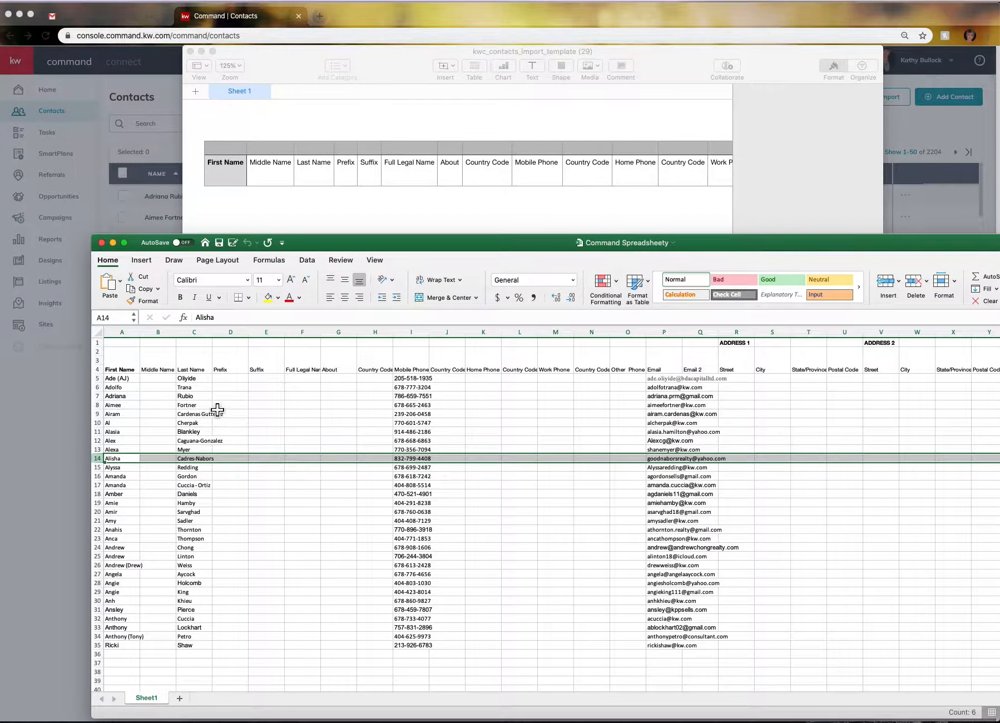
left_click(135, 380)
left_click_drag(135, 383, 136, 428)
right_click(132, 427)
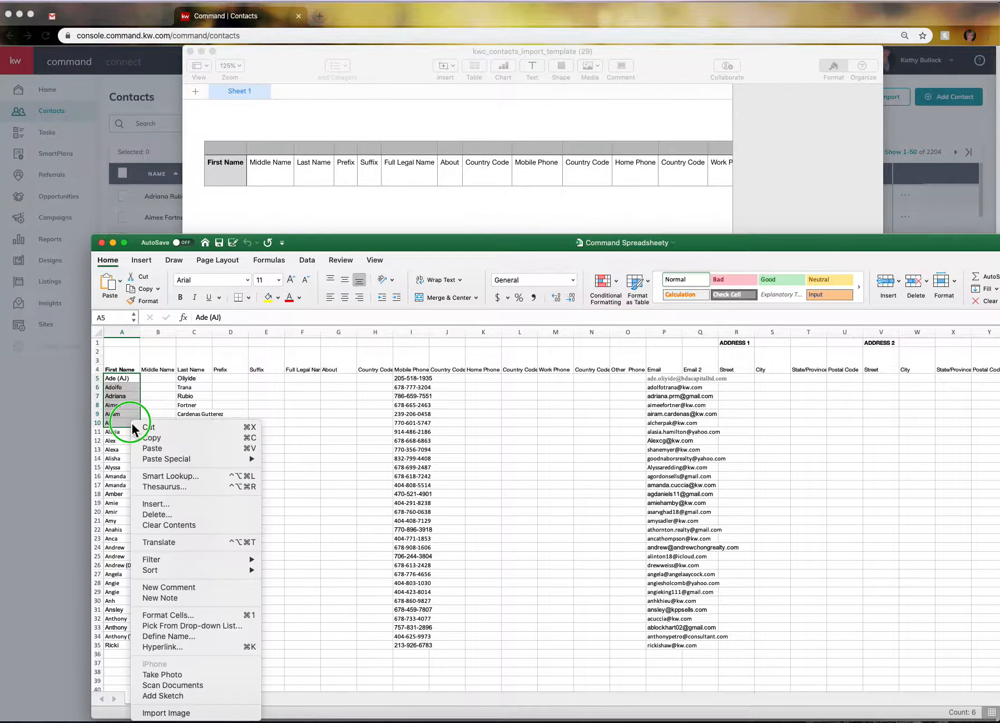
left_click(161, 438)
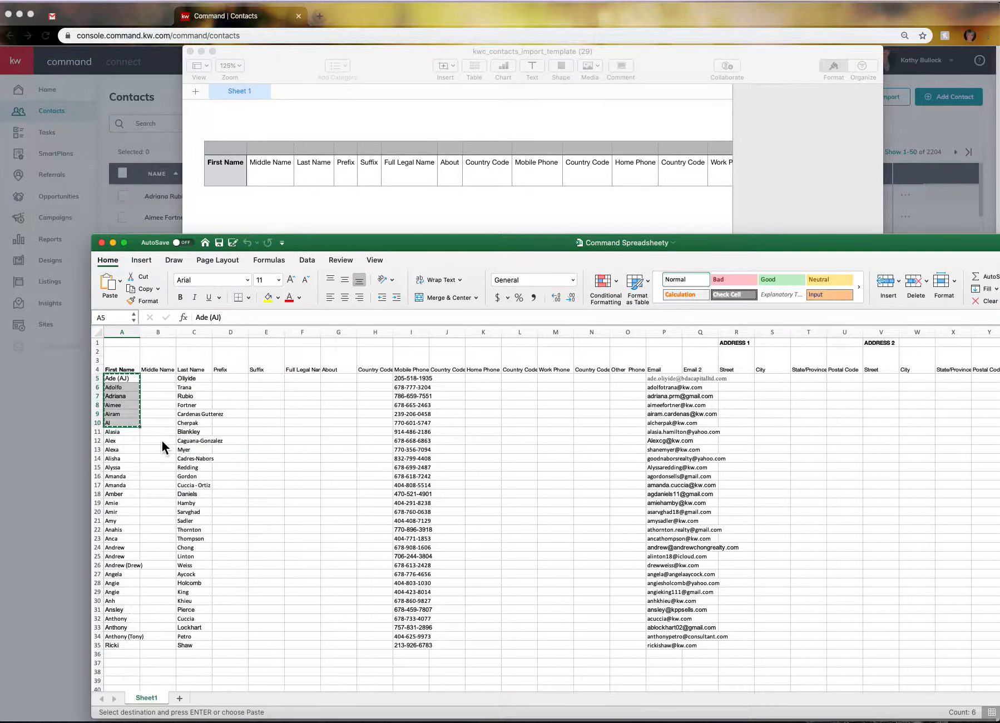
- Examine the import template's column headings, from names and phones through addresses, key dates, stage and system tags to custom tags and notes
left_click(217, 199)
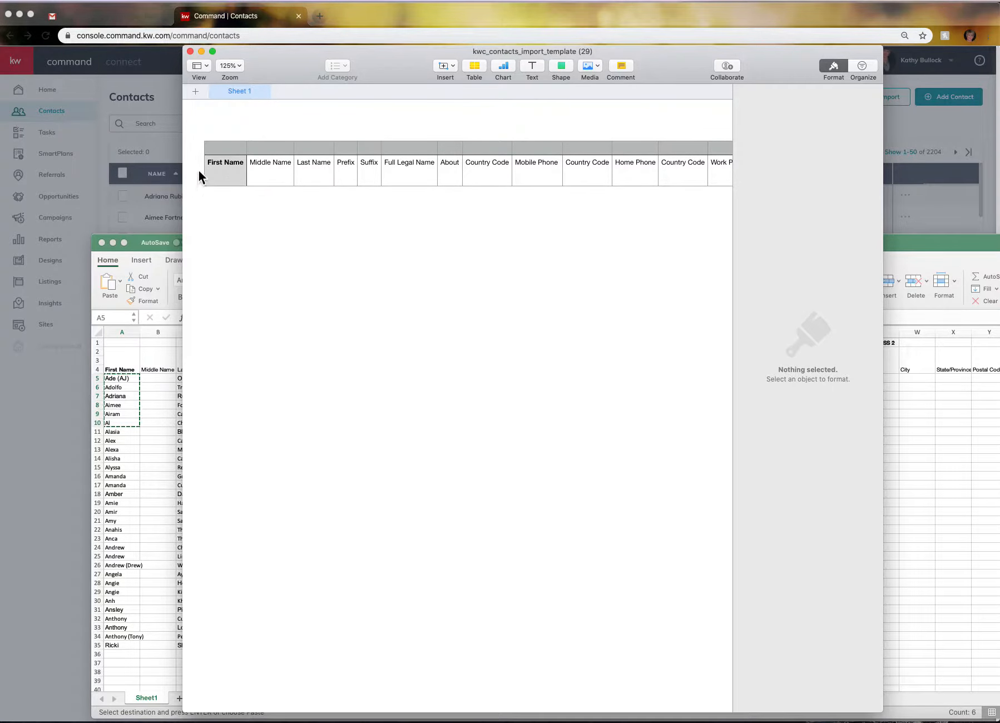
left_click(224, 179)
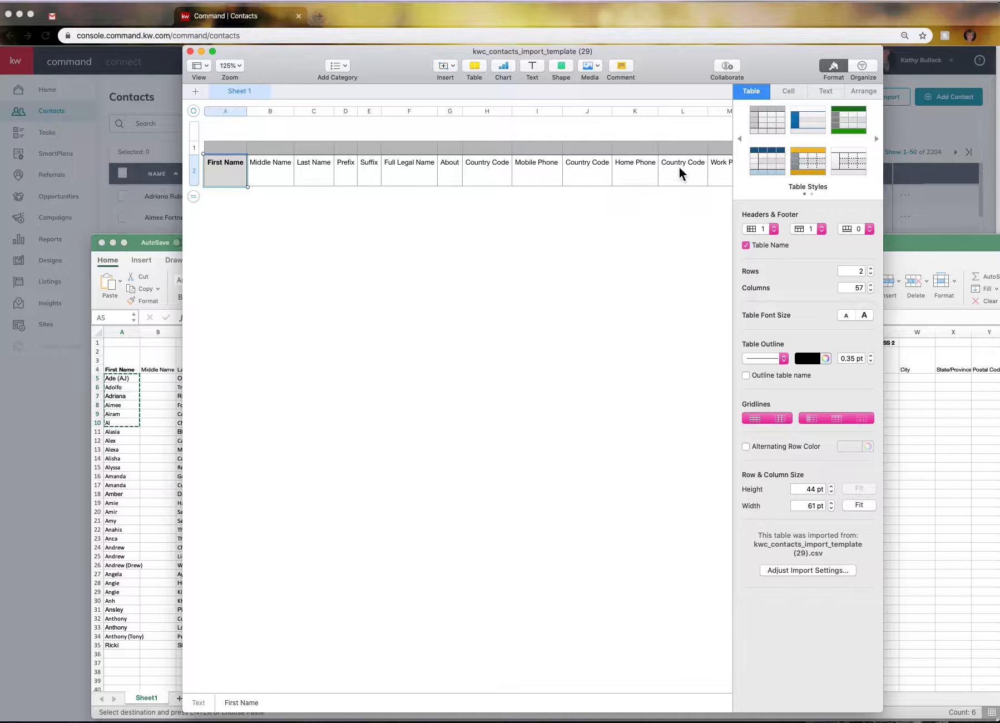
left_click(354, 148)
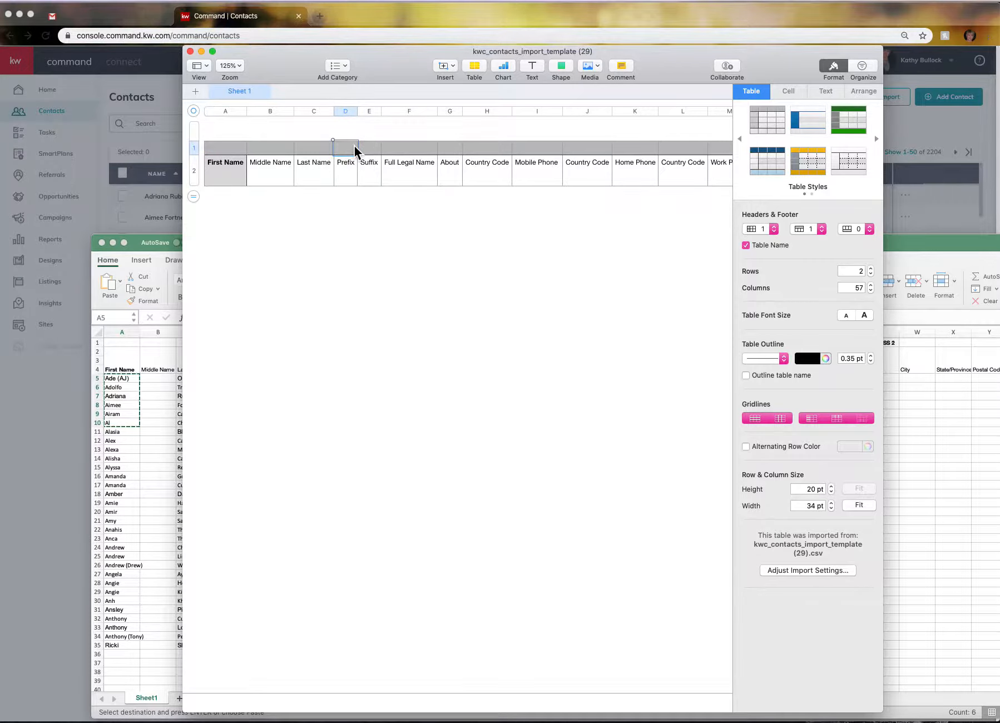
left_click(353, 184)
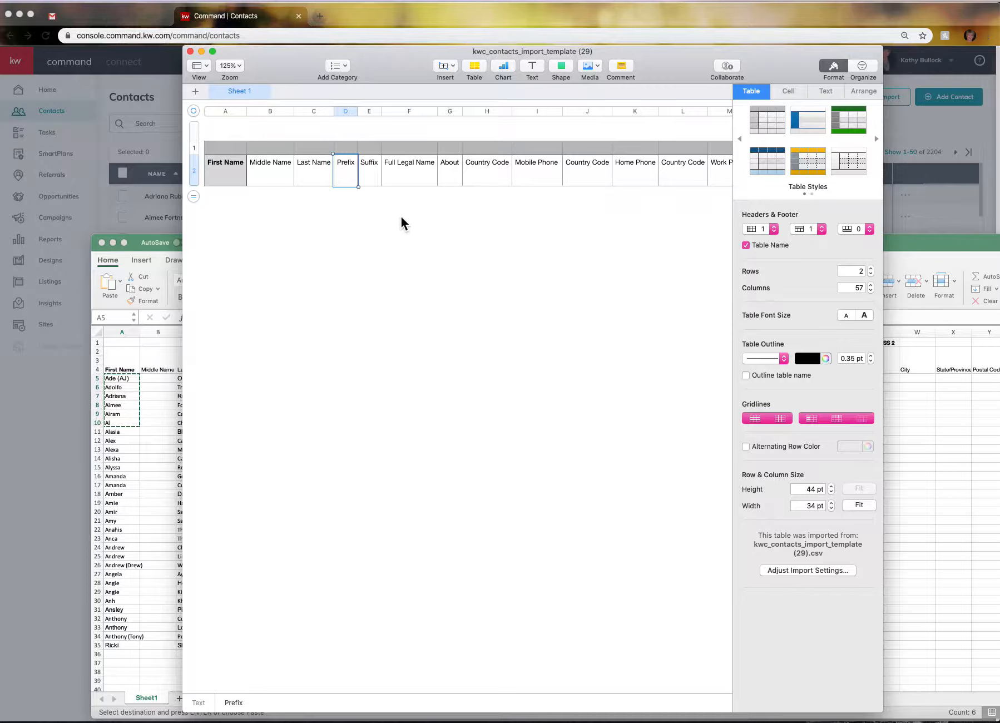
scroll(616, 178, "right", 3)
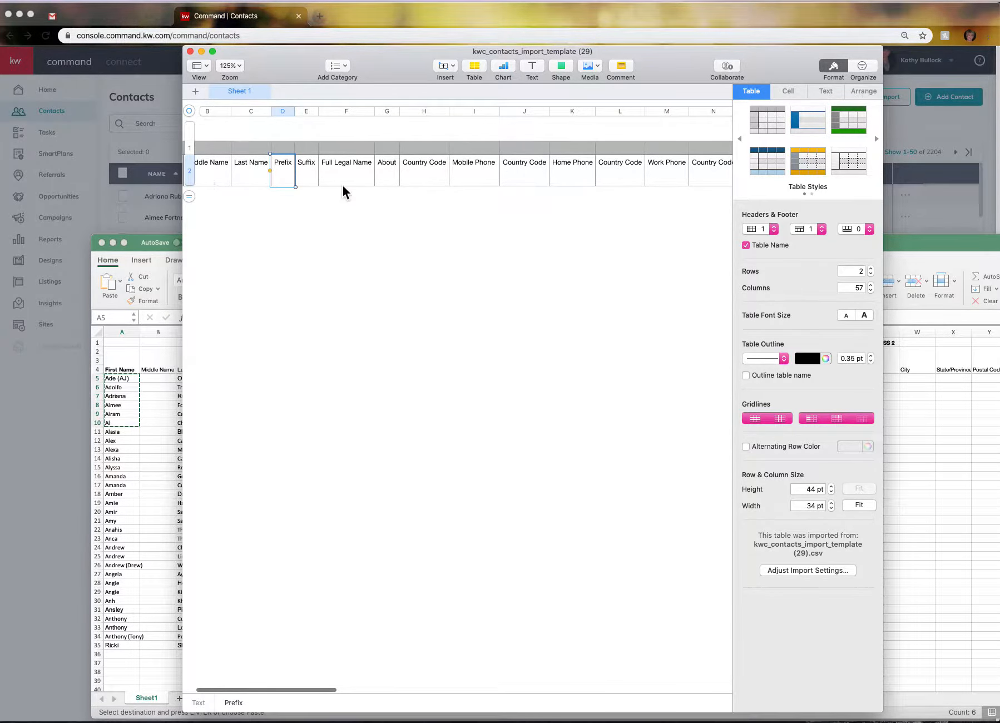
scroll(360, 181, "right", 5)
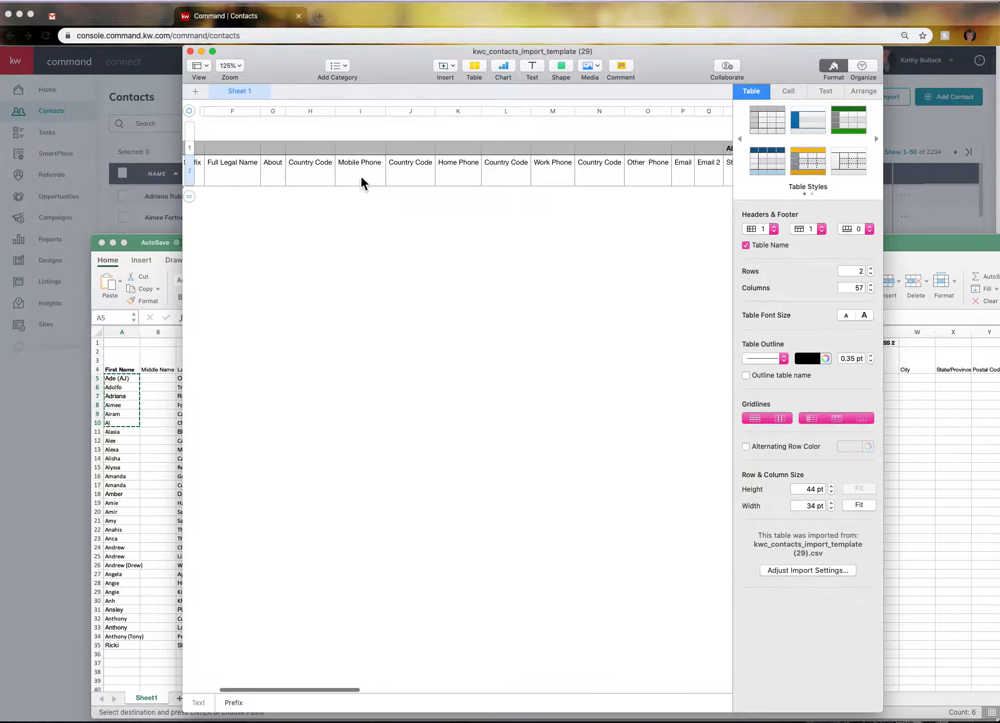
scroll(360, 180, "right", 5)
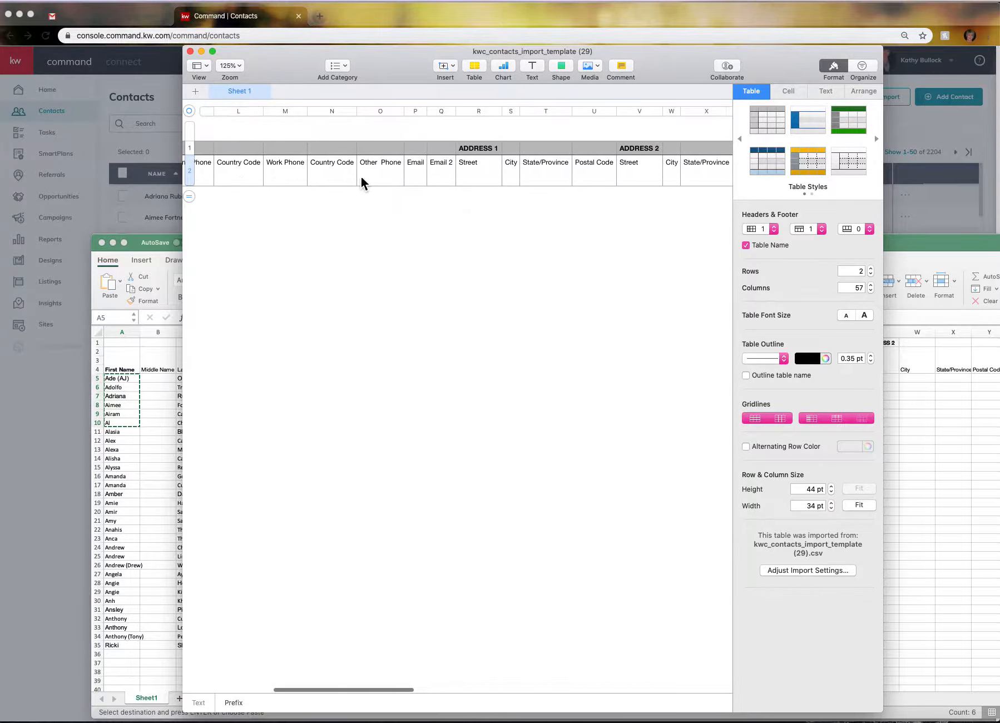
scroll(361, 183, "right", 5)
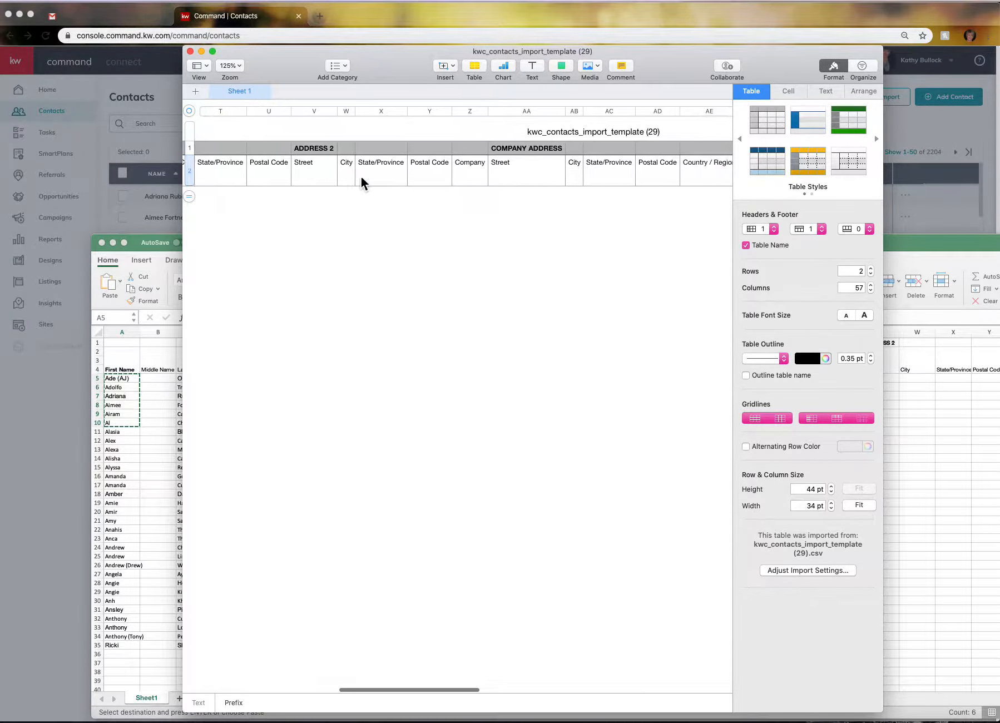
scroll(361, 183, "right", 5)
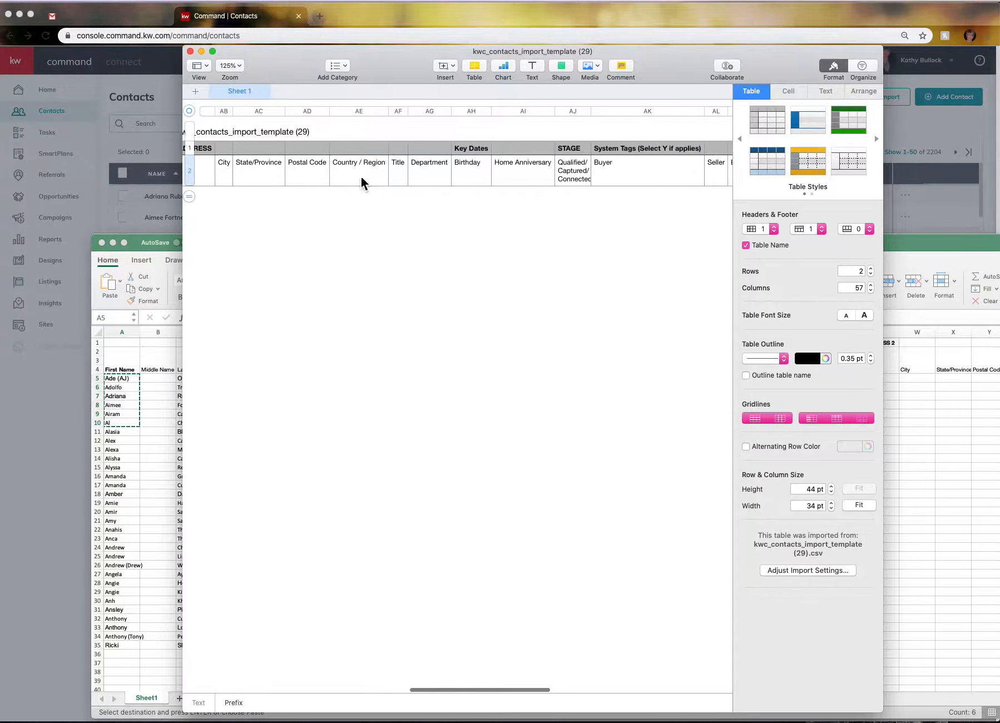
scroll(361, 183, "right", 5)
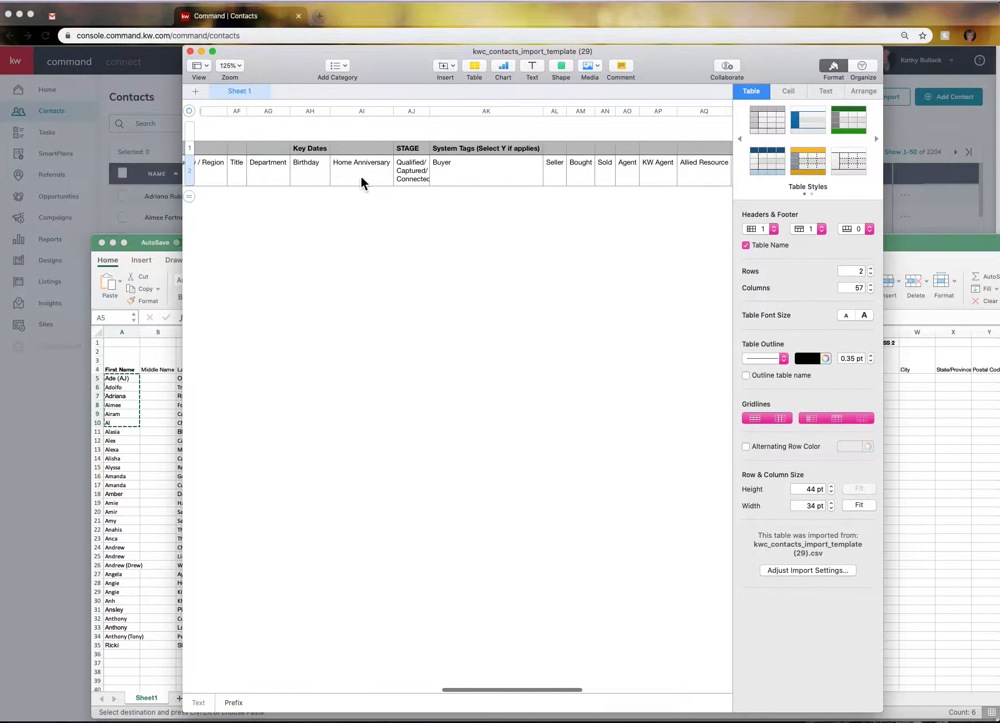
scroll(361, 183, "right", 3)
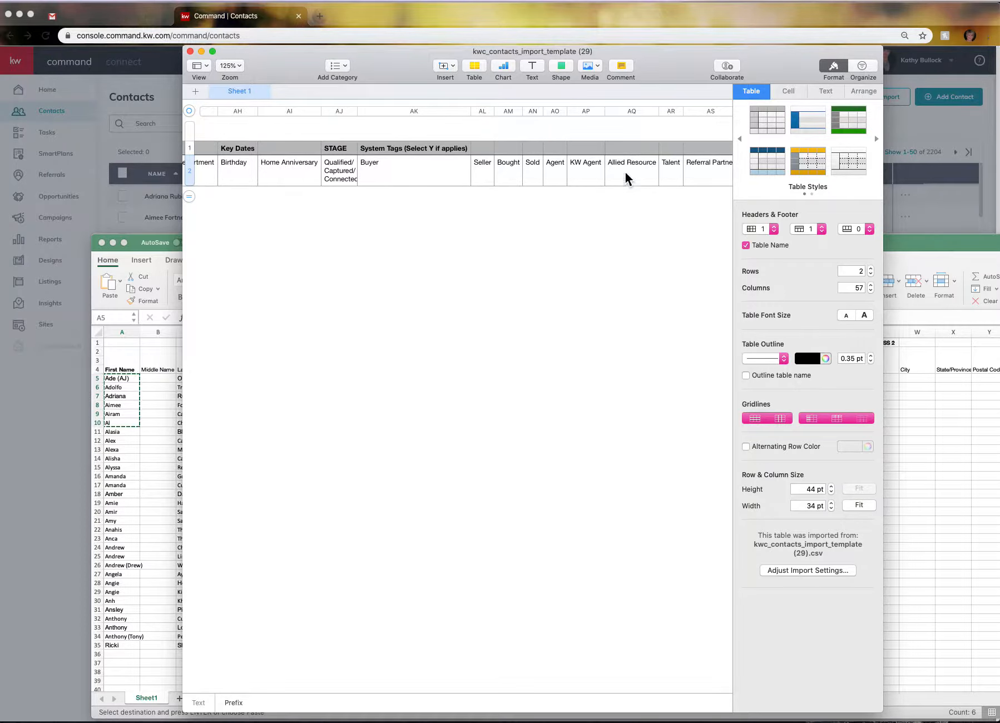
scroll(625, 178, "right", 5)
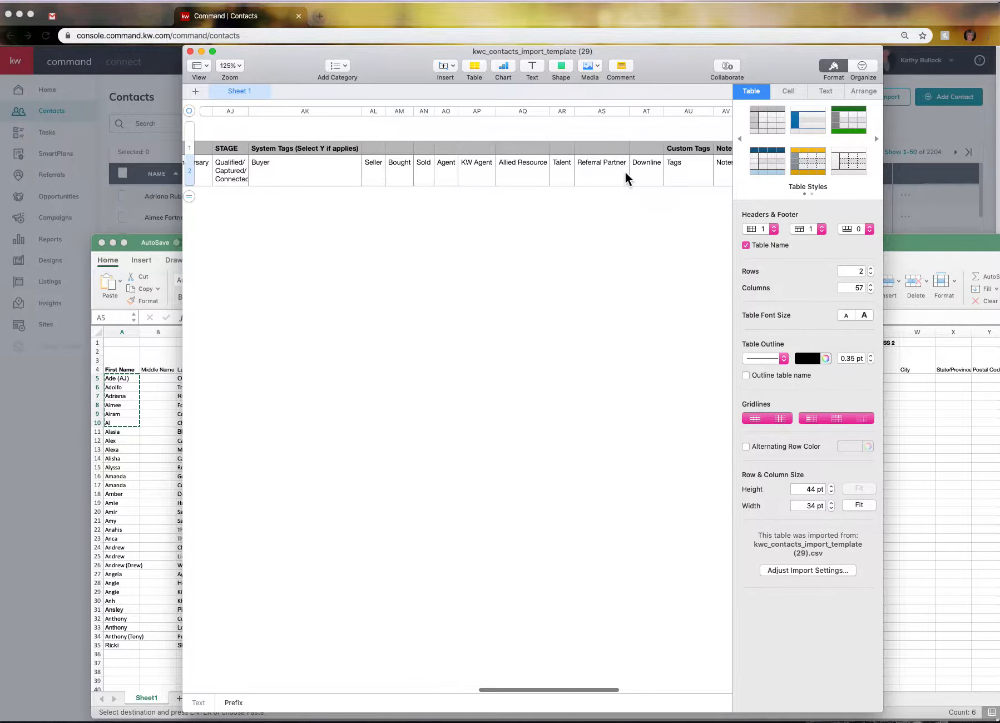
scroll(625, 178, "right", 3)
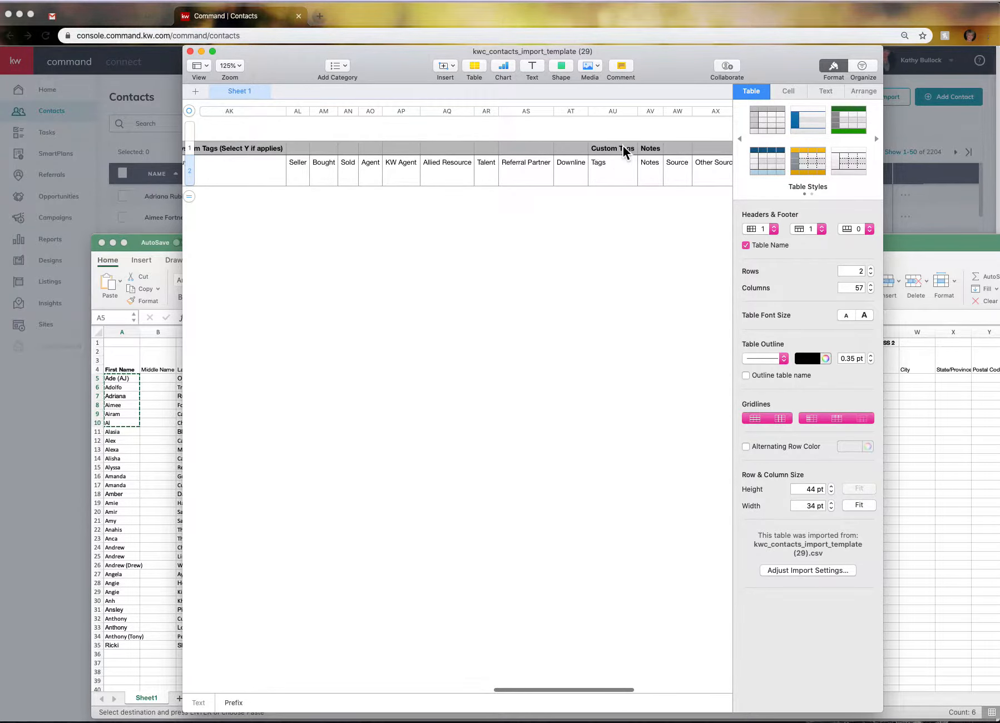
- Put away the import template and close the Command Spreadsheety workbook to return to the Import Contacts dialog in the browser
left_click(86, 88)
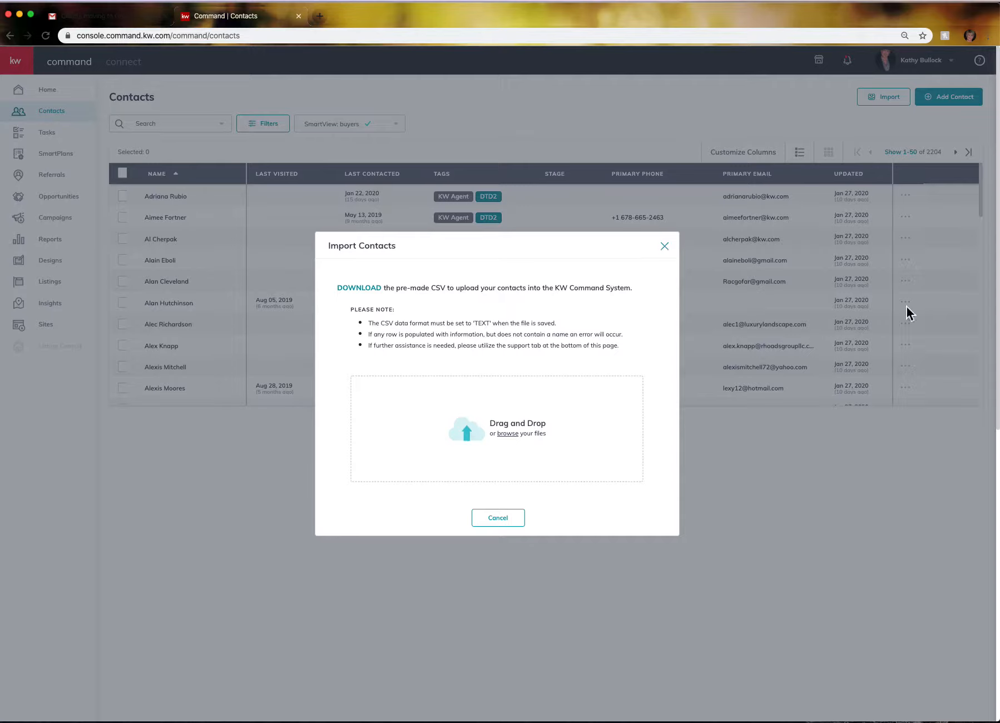
key("super+Tab")
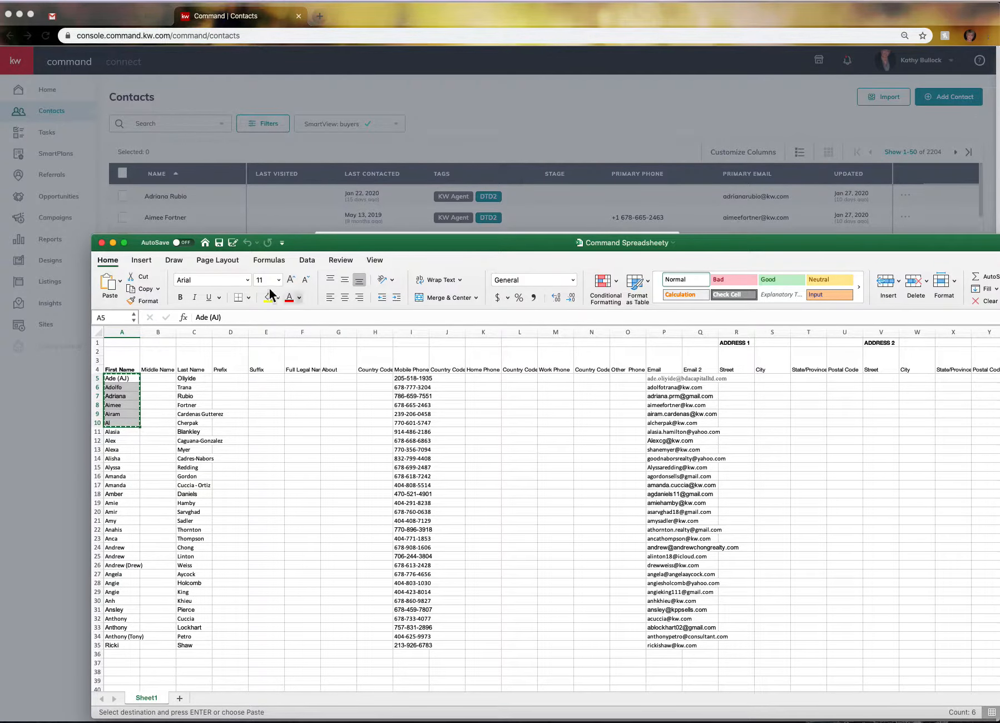
left_click_drag(103, 250, 103, 246)
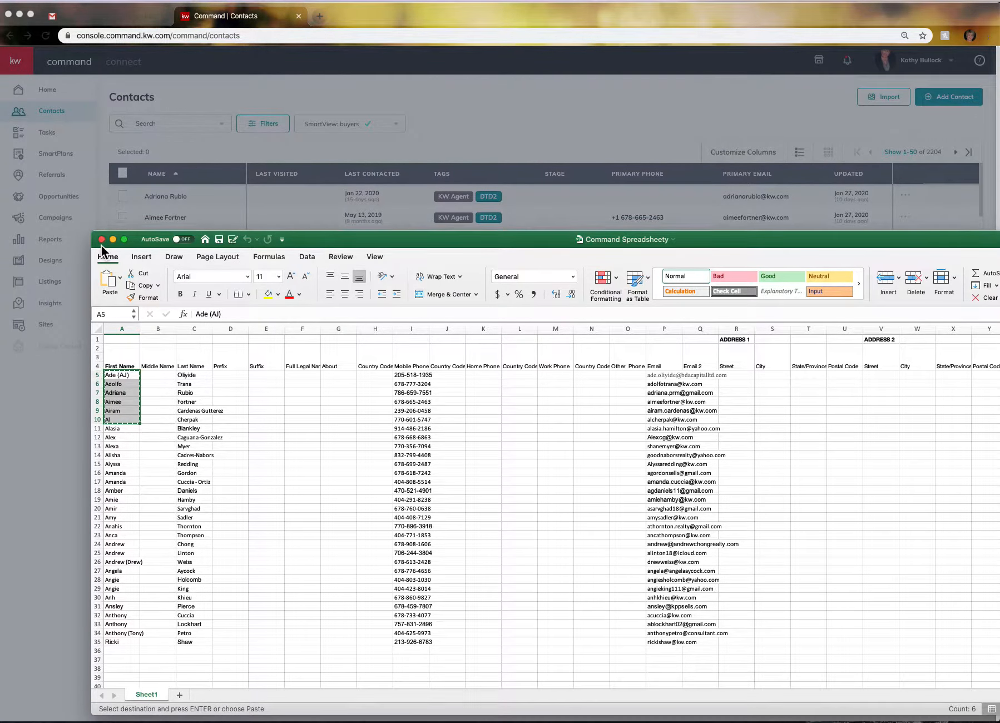
left_click(104, 241)
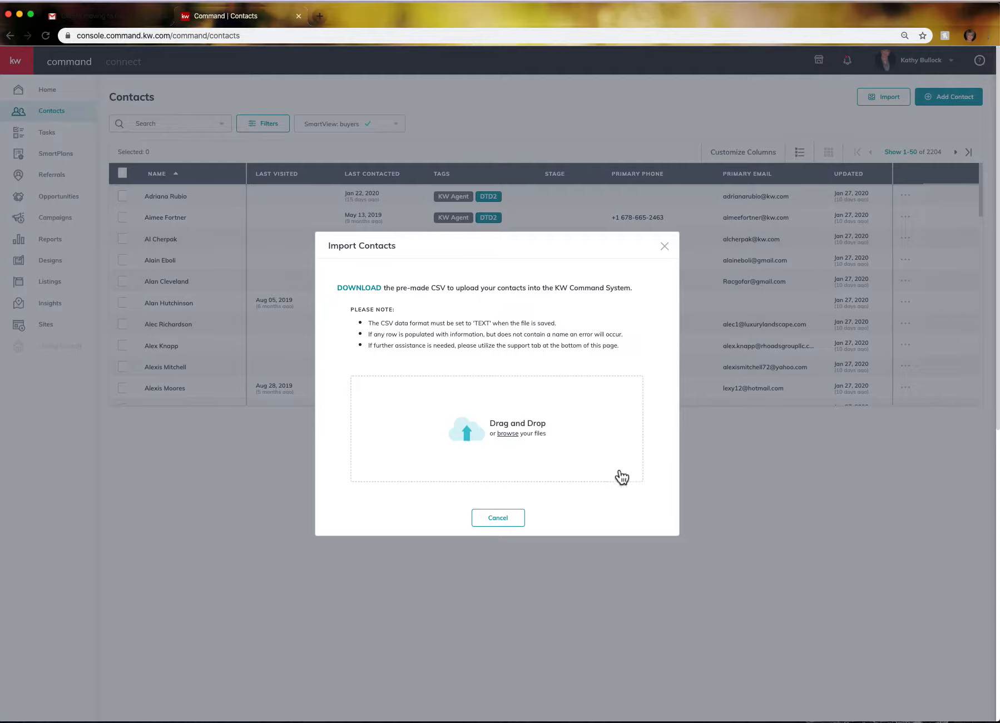
- Choose Command Spreadsheety.xlsx from the Desktop as the contact import file, and cancel without running the import
left_click(520, 436)
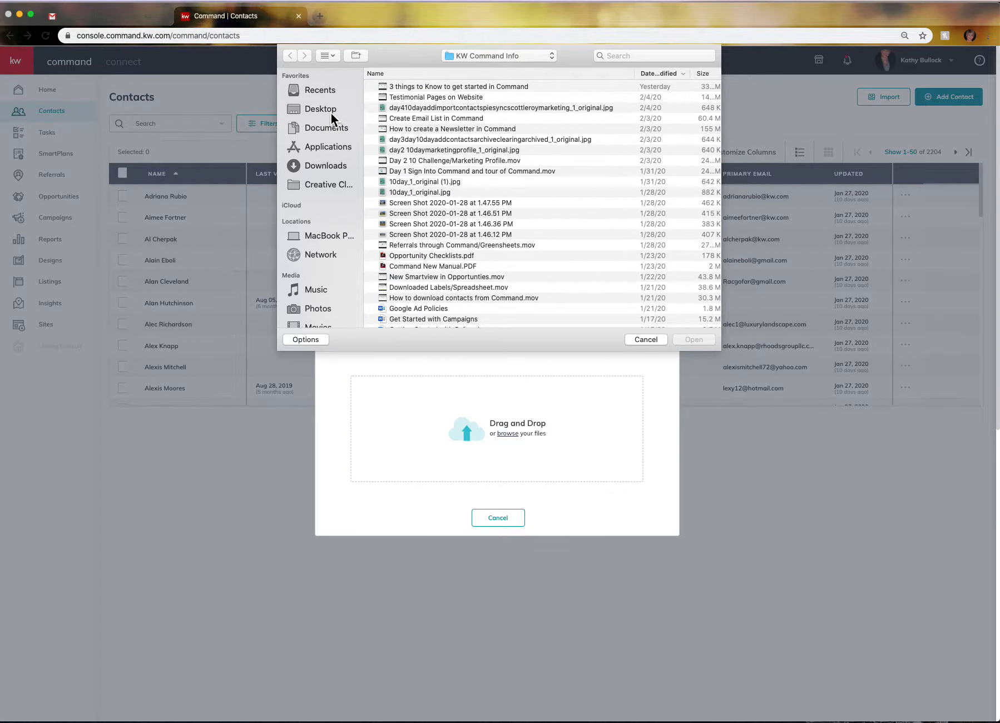
left_click(328, 109)
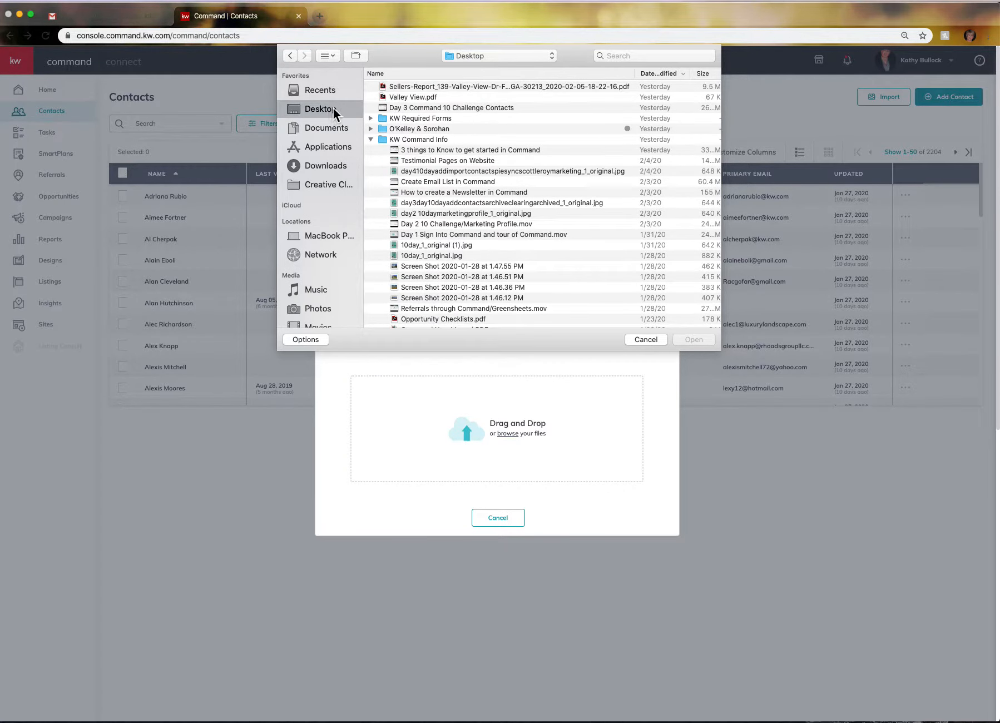
left_click(370, 139)
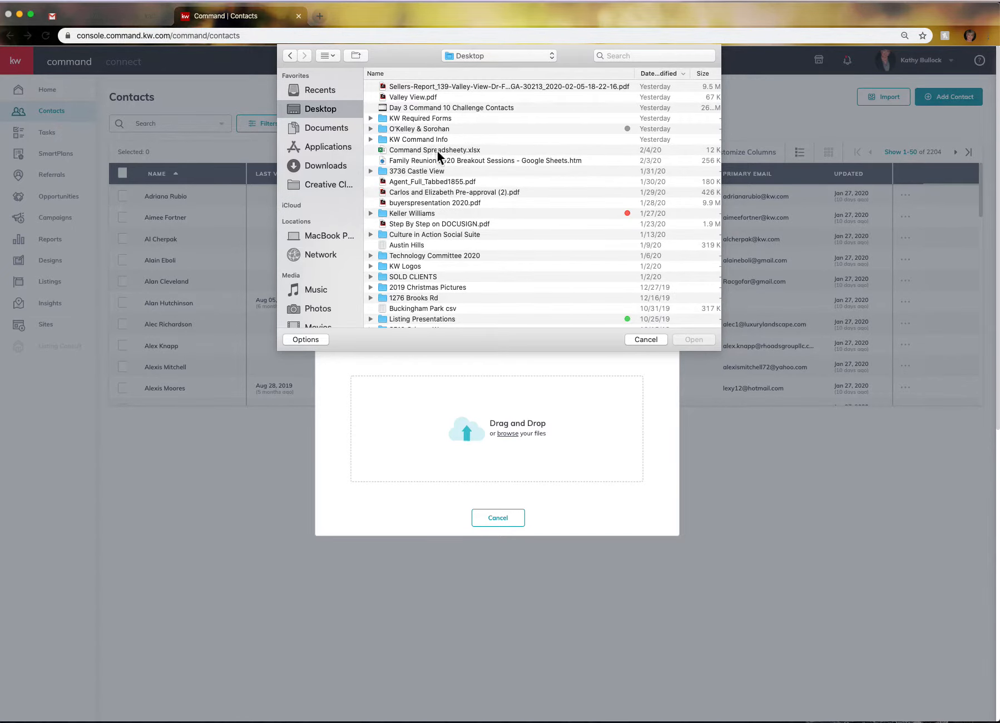
left_click(438, 152)
left_click(695, 338)
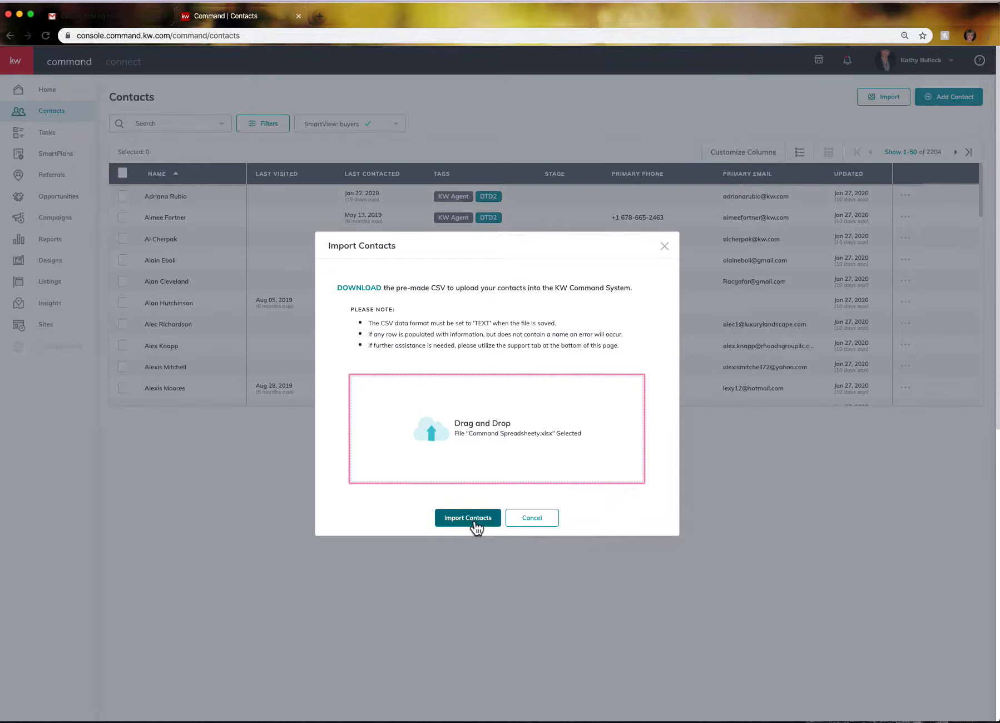
left_click(552, 526)
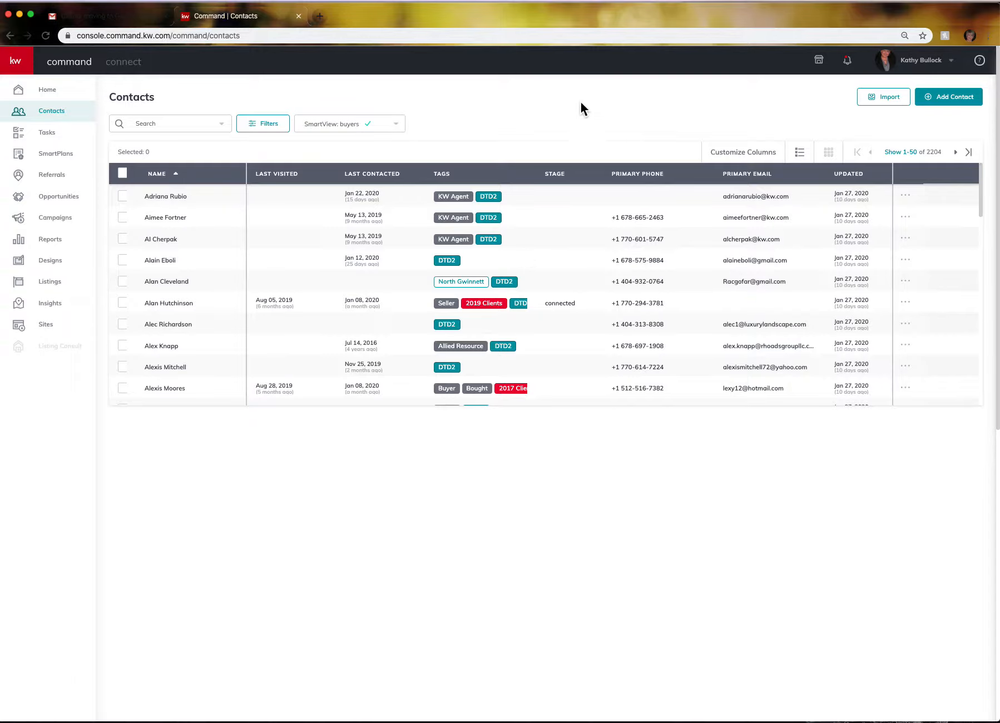
- Open the account's Settings page from the Contacts page
left_click(936, 64)
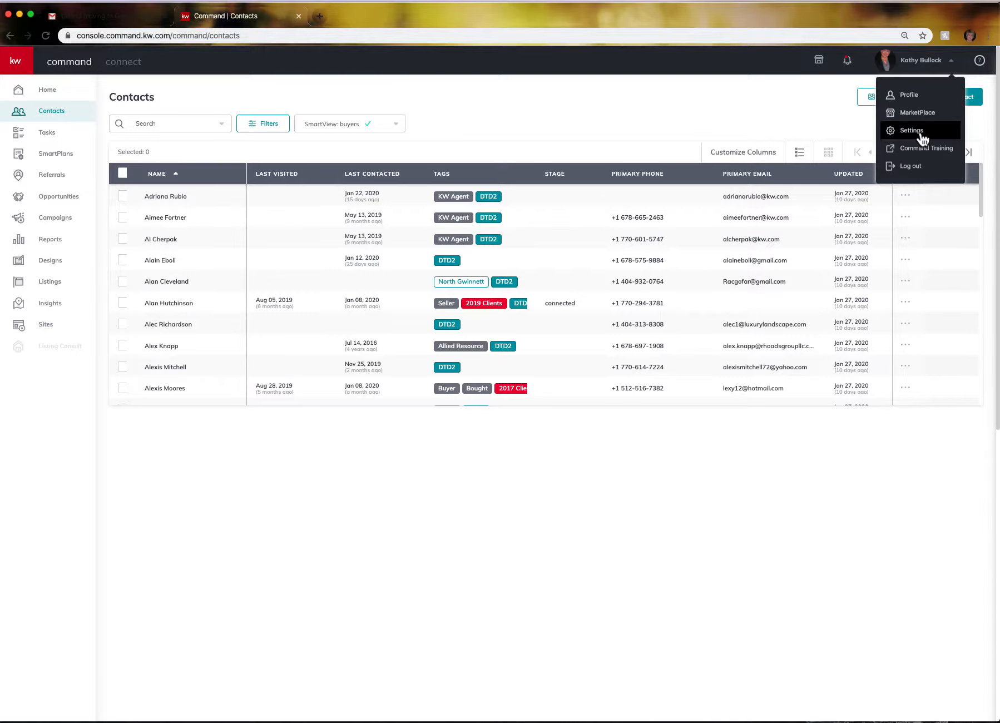
left_click(920, 66)
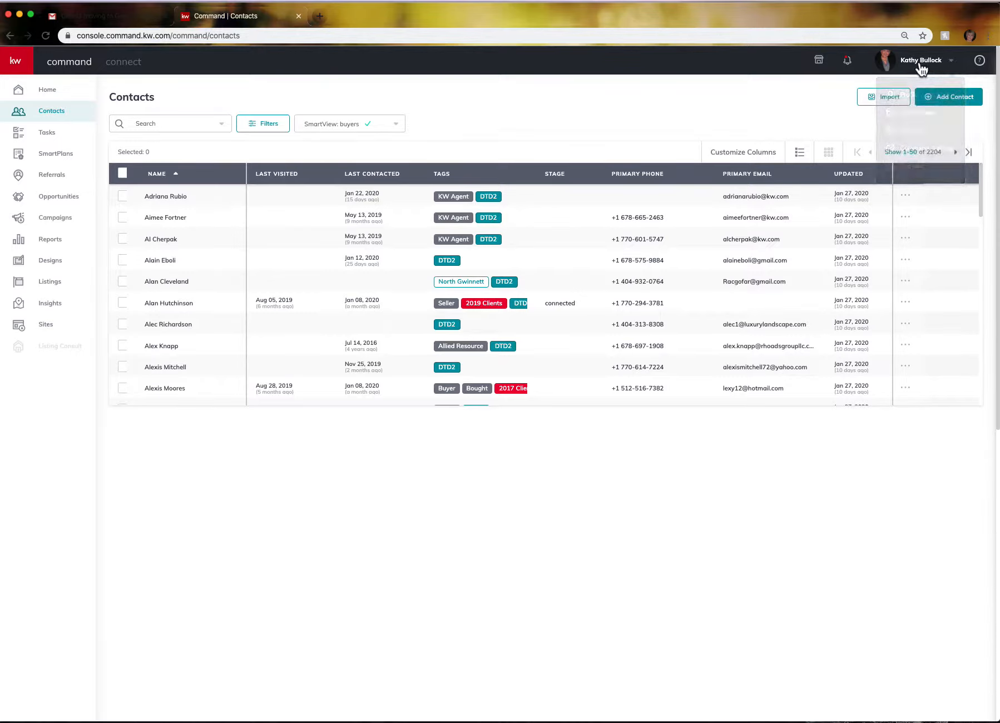
left_click(917, 62)
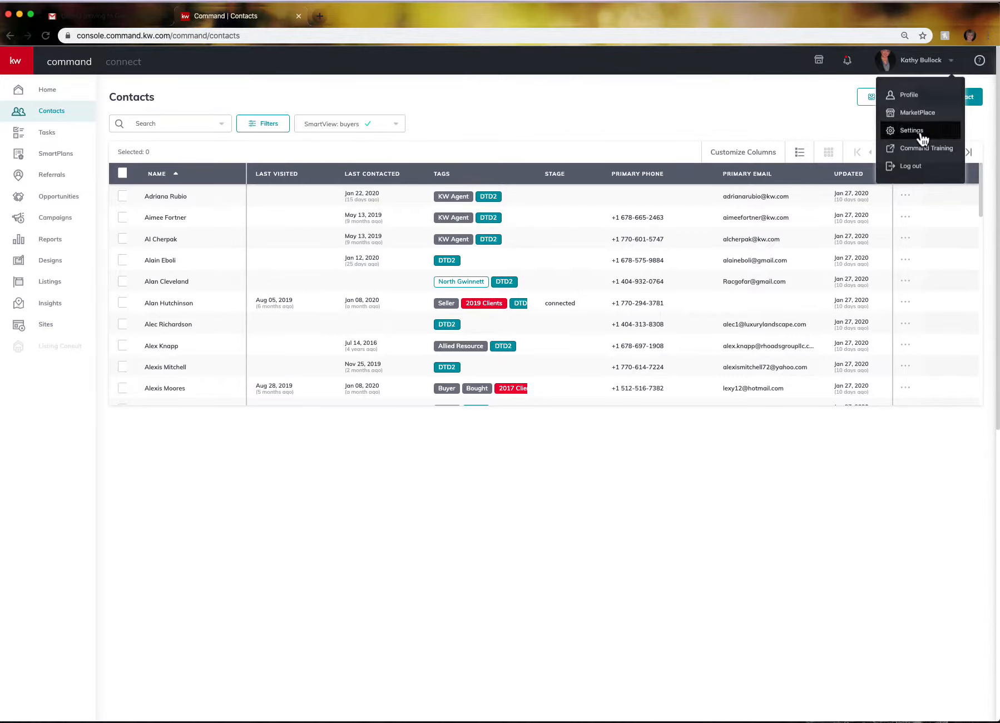
left_click(920, 130)
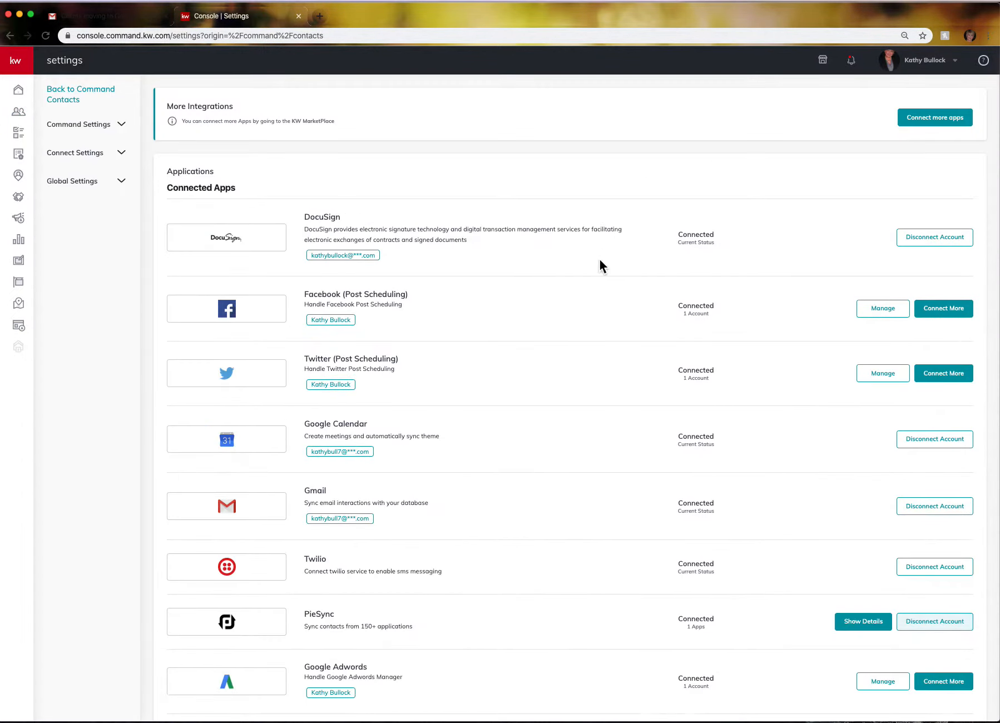
- Show the details of the PieSync integration and start connecting another application
scroll(555, 383, "down", 5)
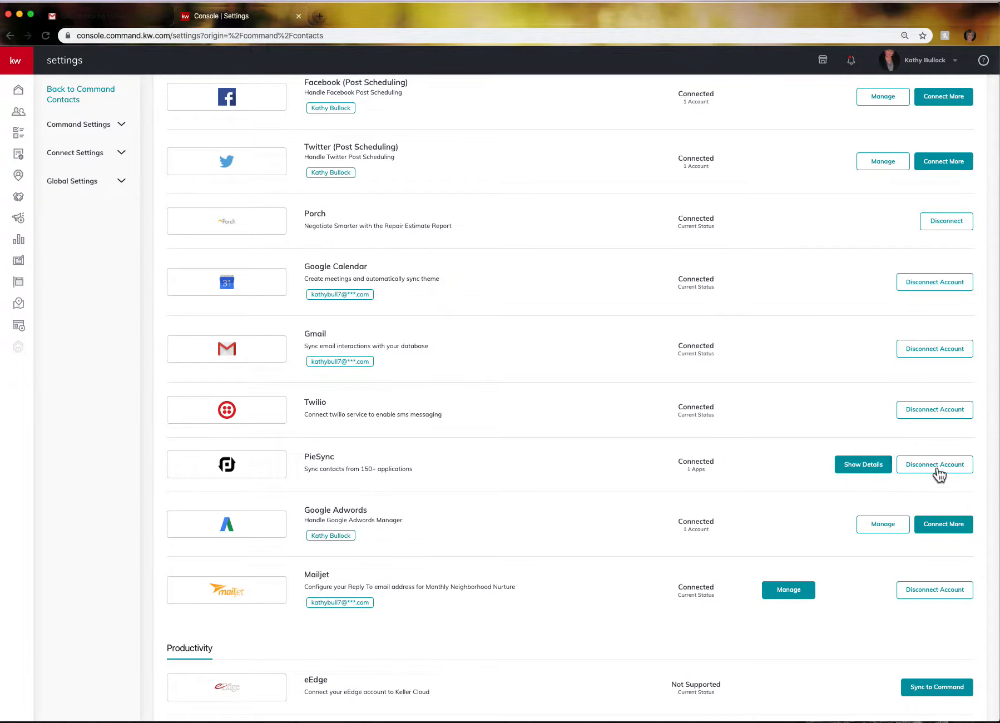
left_click(865, 465)
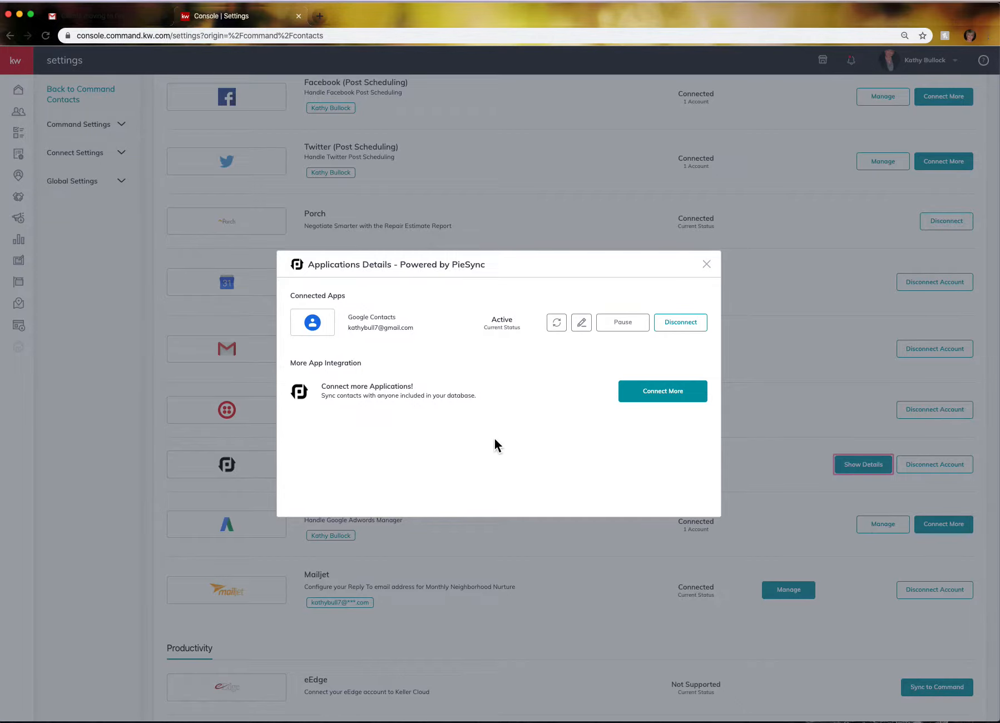
left_click(687, 391)
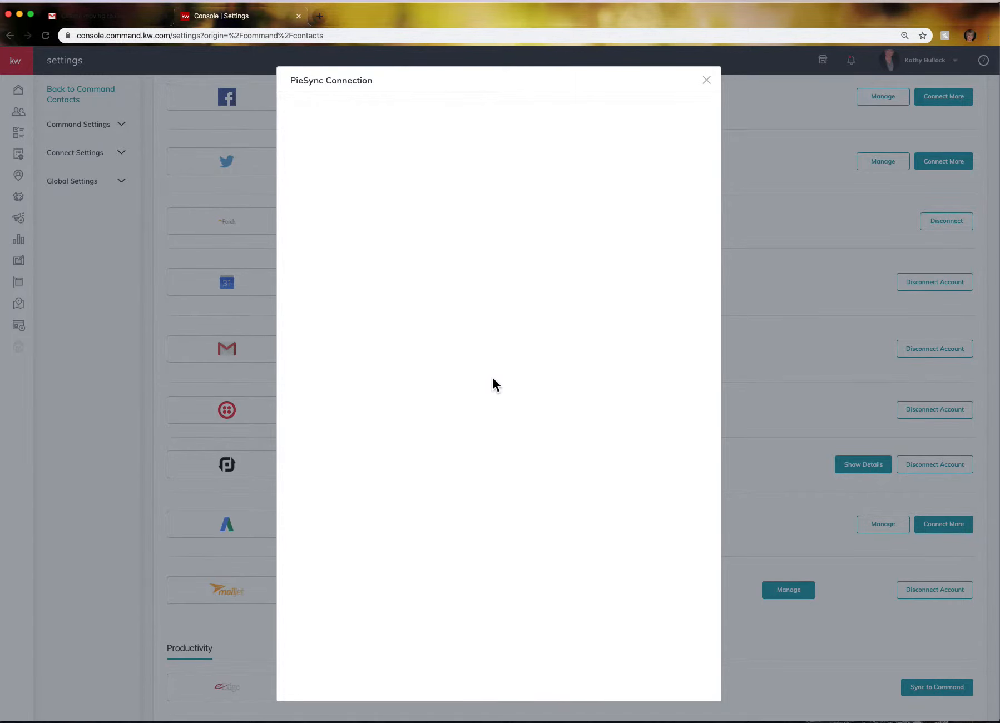
- Look through the full list of services that PieSync can connect with KWCommand and return to its beginning
scroll(510, 387, "down", 12)
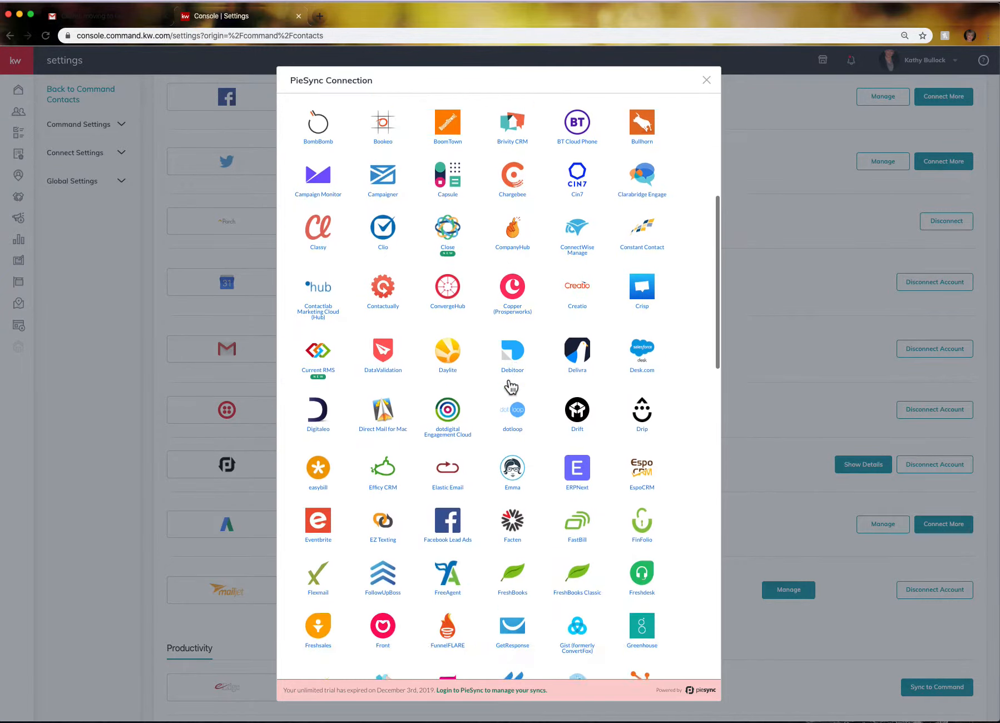
scroll(510, 386, "down", 2)
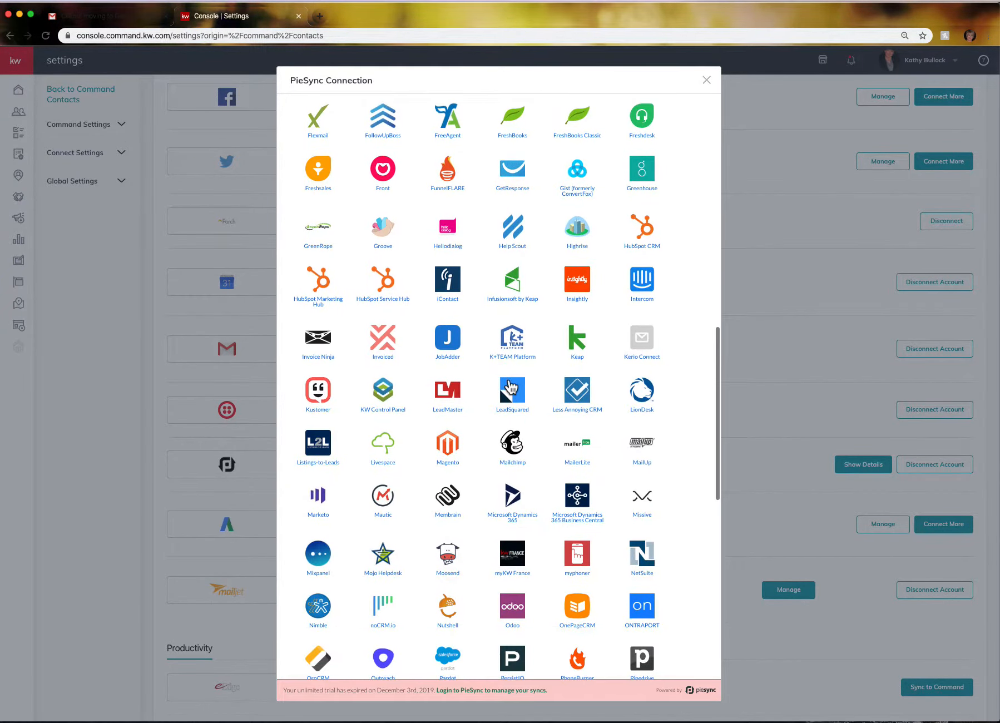
scroll(510, 386, "down", 2)
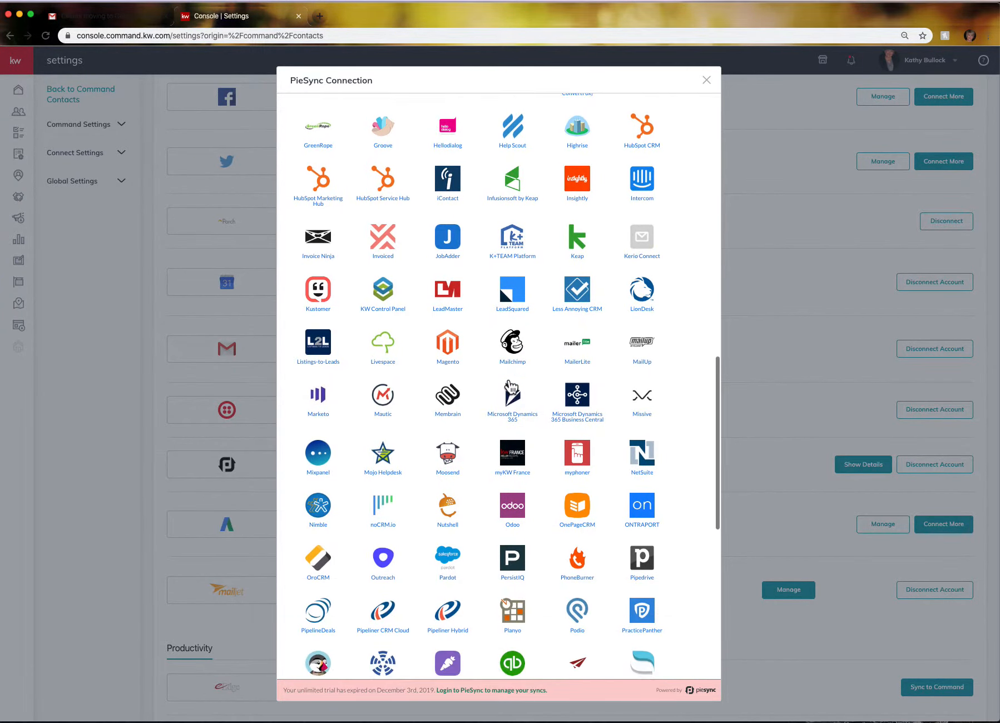
scroll(511, 386, "down", 6)
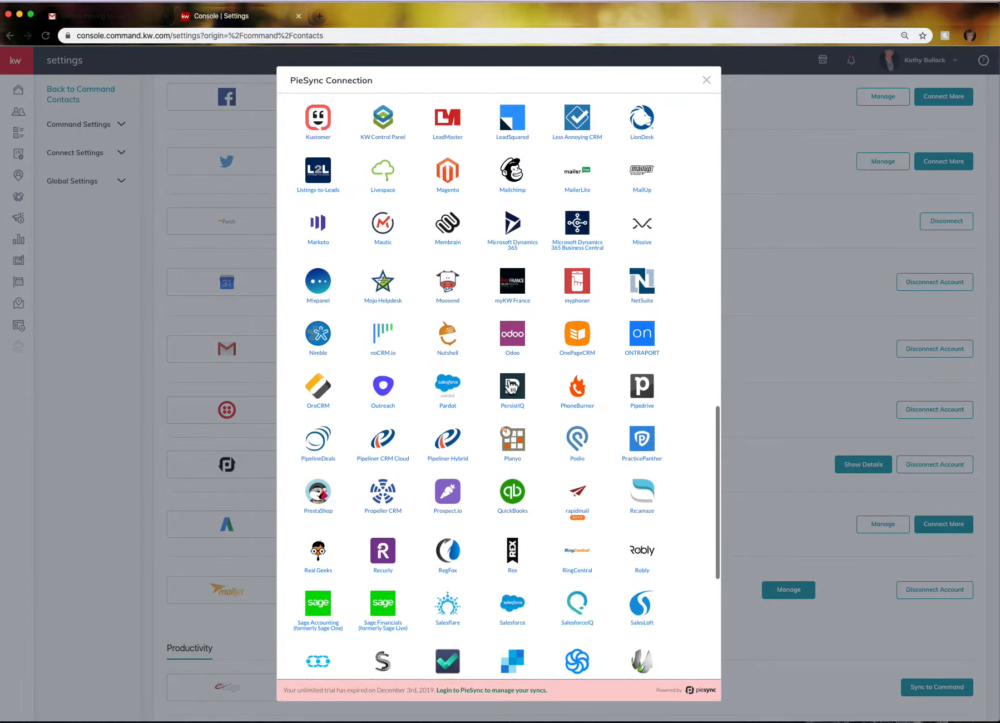
scroll(512, 384, "down", 5)
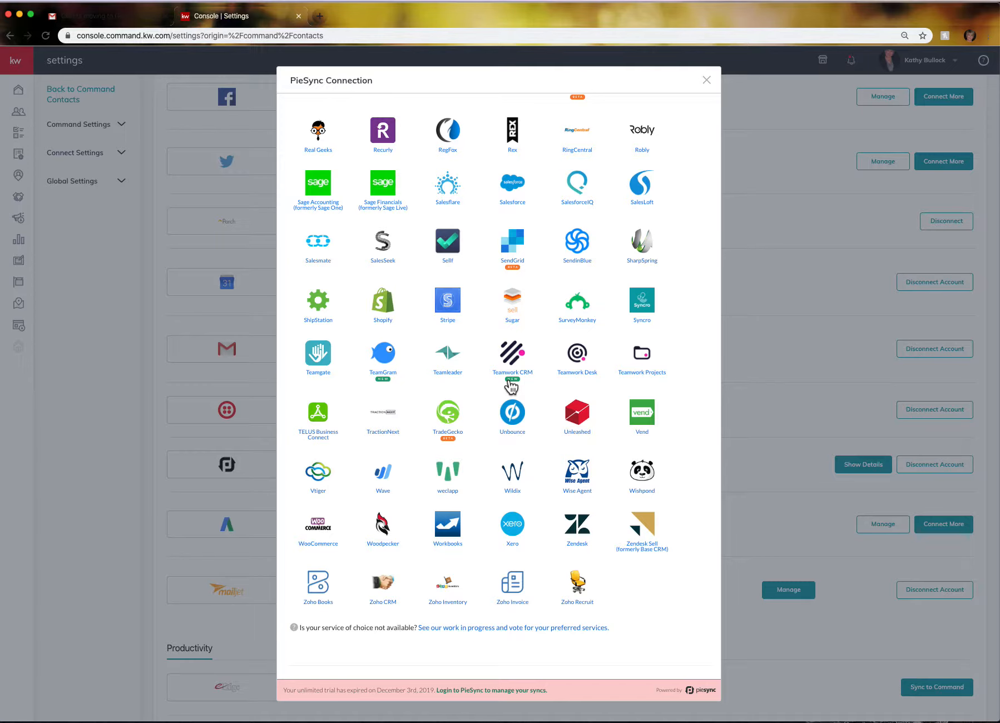
scroll(511, 386, "up", 15)
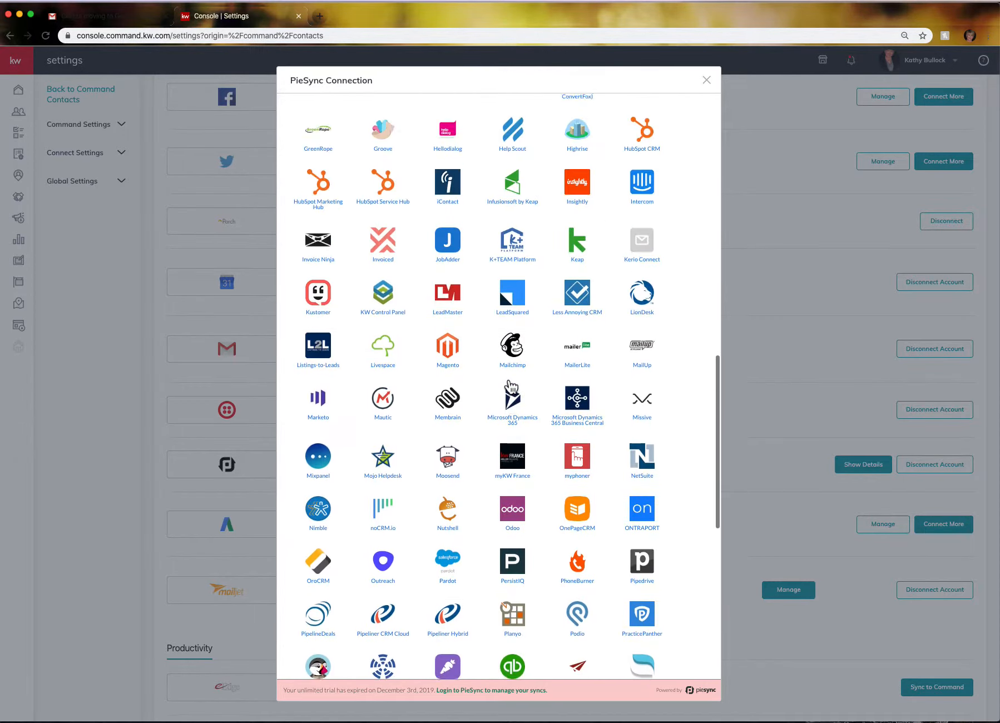
scroll(512, 387, "up", 10)
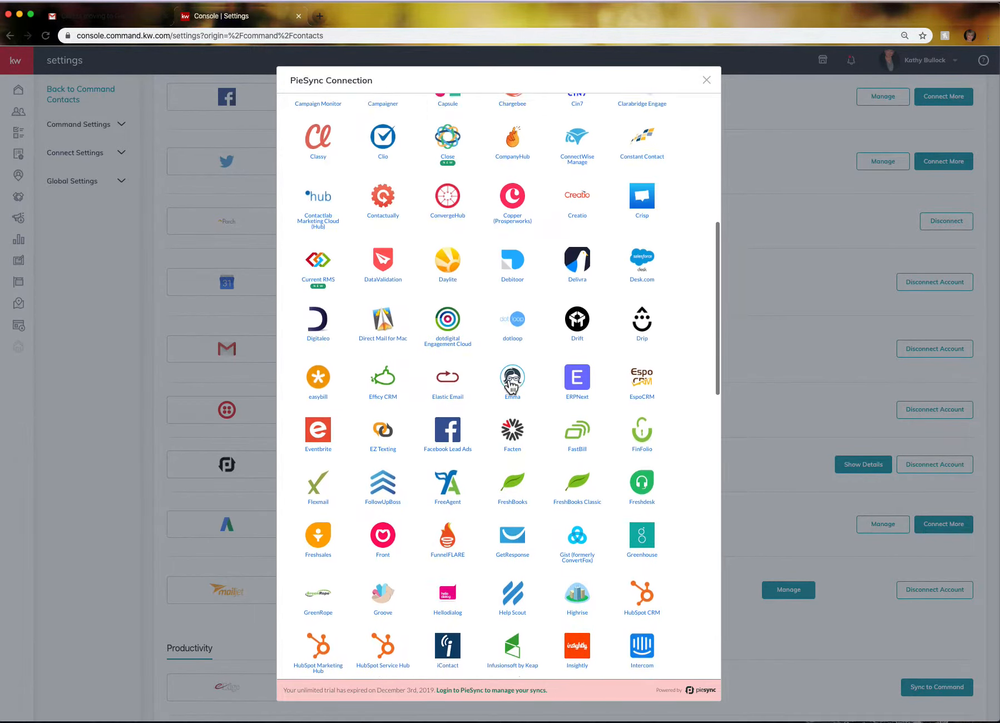
scroll(512, 385, "up", 8)
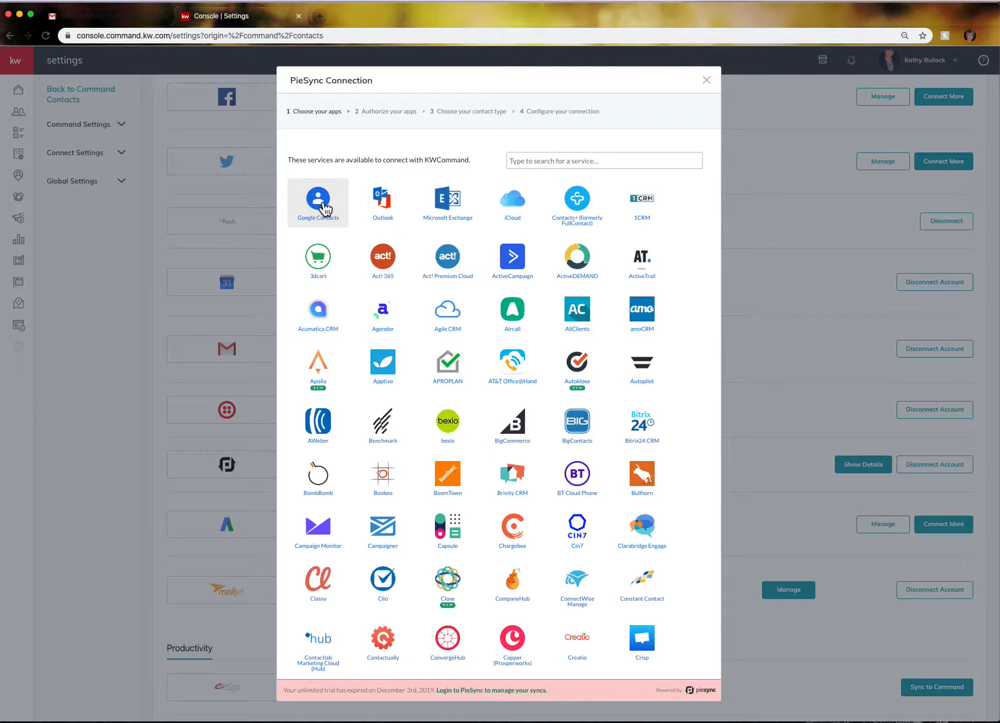
- Choose Google Contacts as the service, authorize it with the existing Gmail account, and continue to configuring its sync with KWCommand
left_click(321, 202)
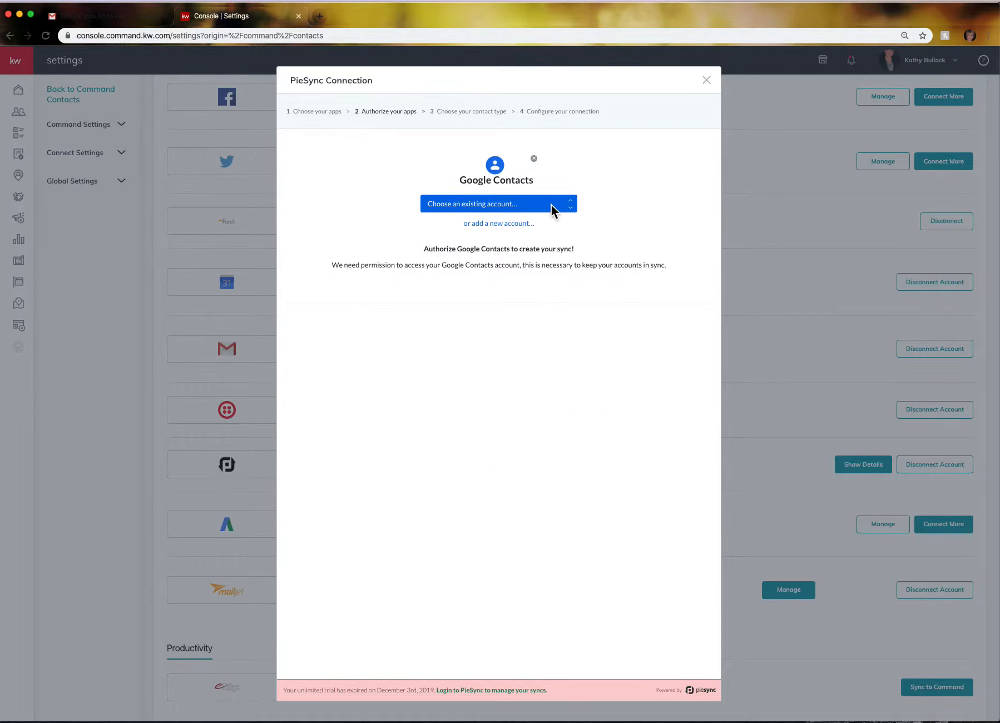
left_click(552, 210)
left_click(499, 209)
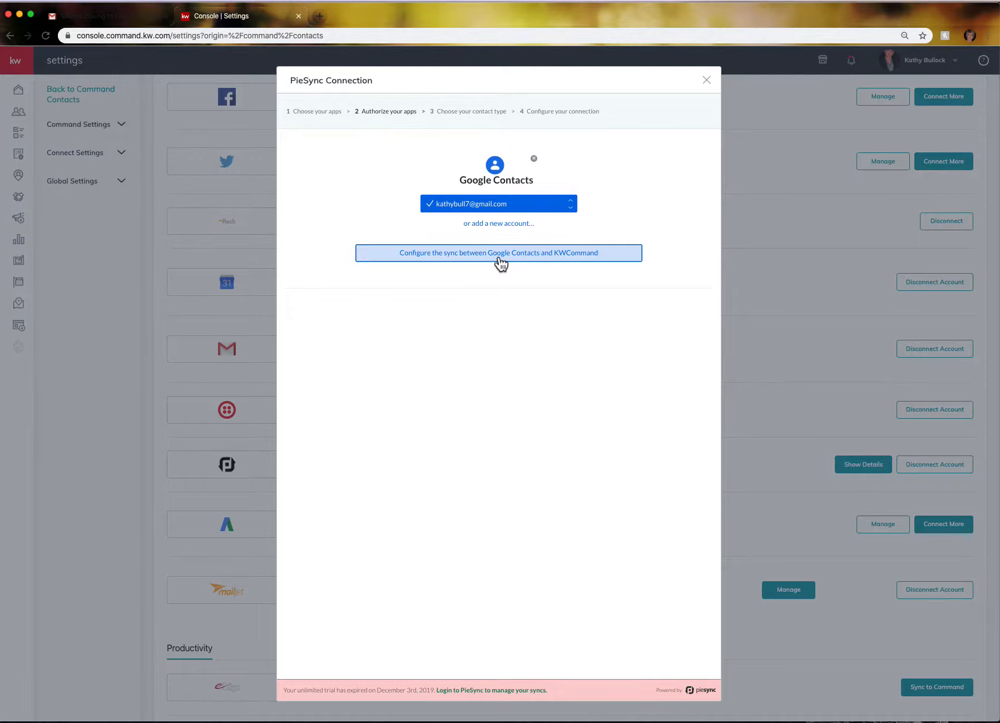
left_click(500, 254)
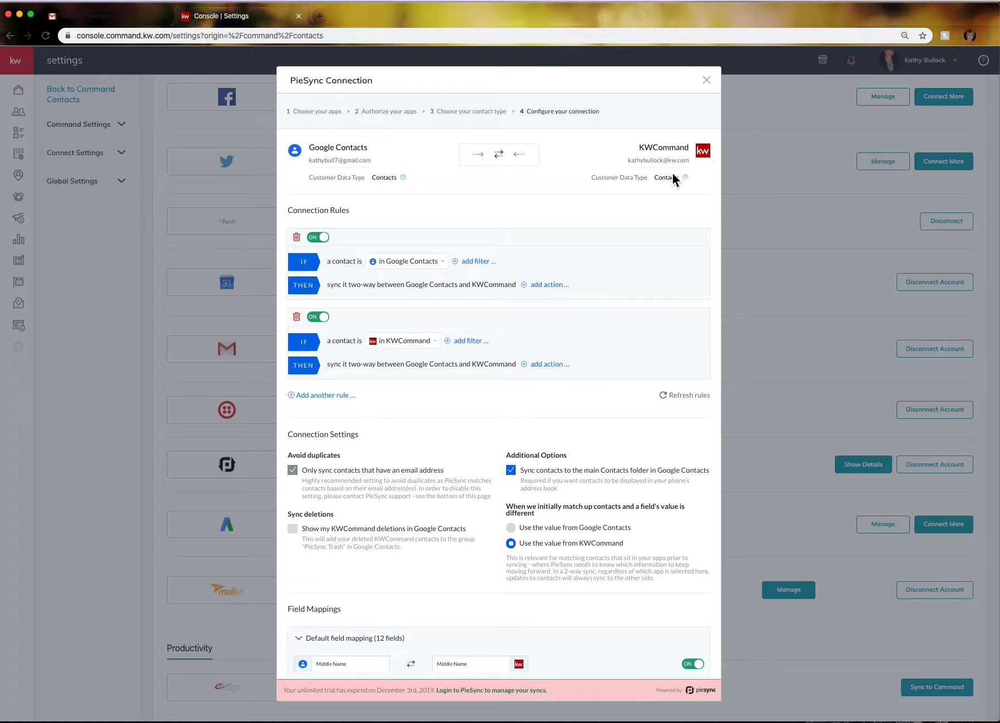
- Try the sync direction both ways and set it to one-way from Google Contacts to KWCommand
left_click(488, 163)
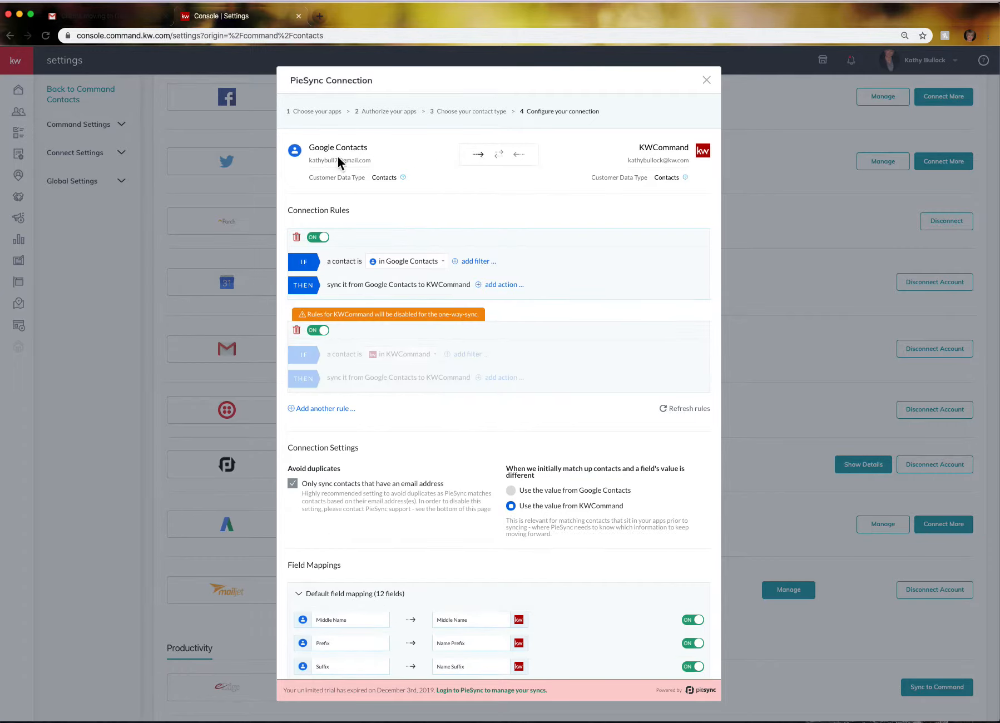
left_click(524, 158)
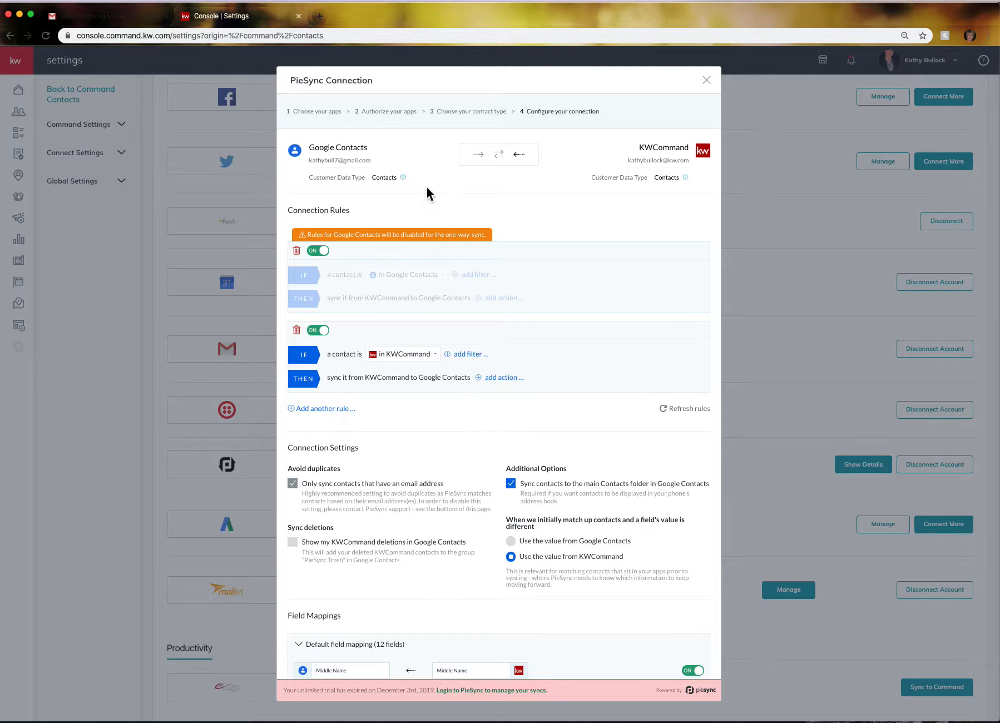
left_click(483, 157)
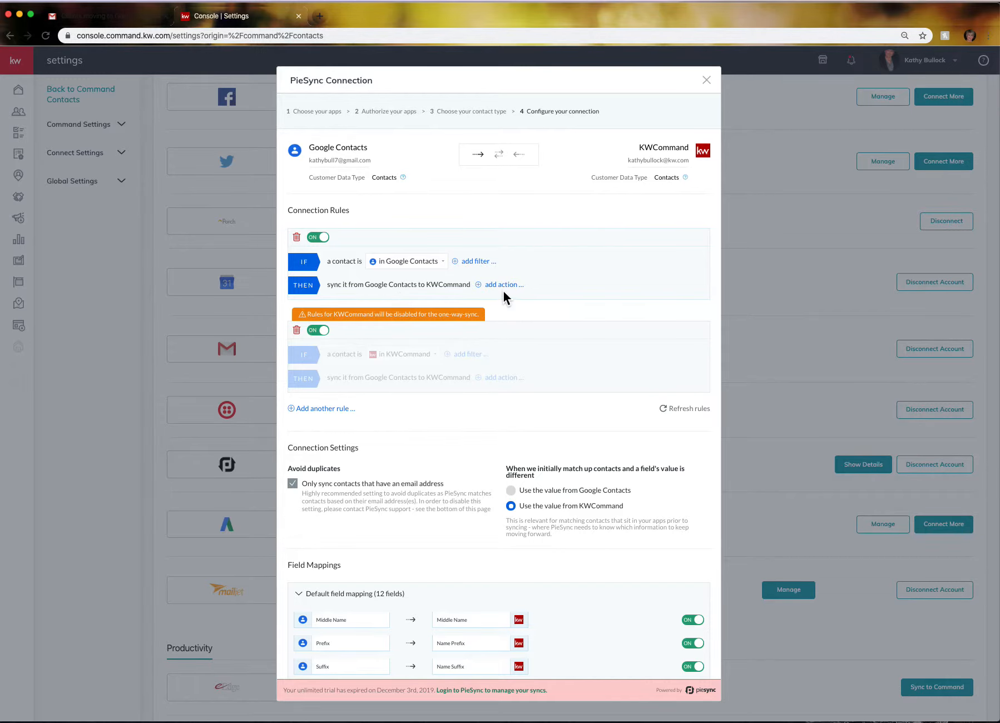
- Review the connection rules, duplicate and value-conflict settings, and the default field mappings of the Google Contacts sync
scroll(540, 304, "down", 3)
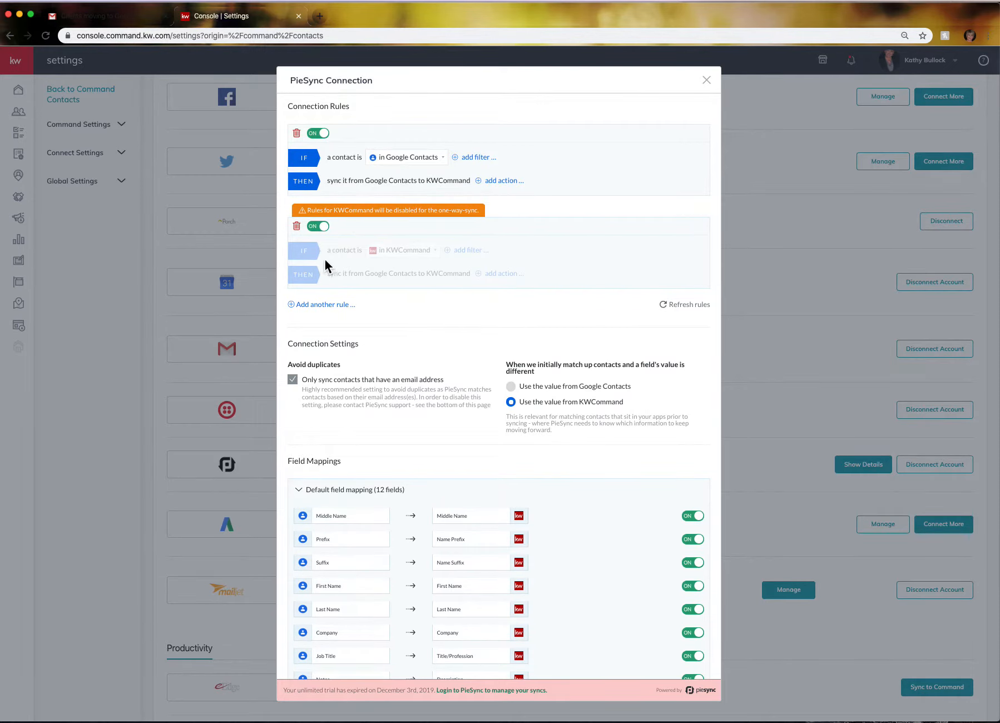
scroll(351, 299, "down", 2)
scroll(349, 297, "down", 2)
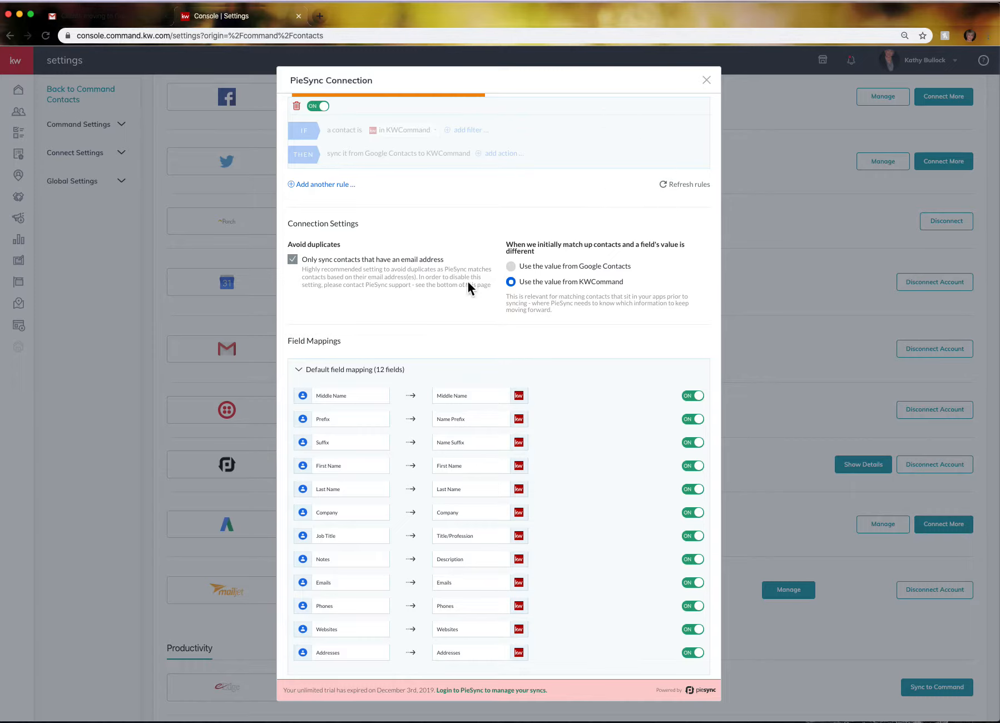
scroll(465, 280, "down", 3)
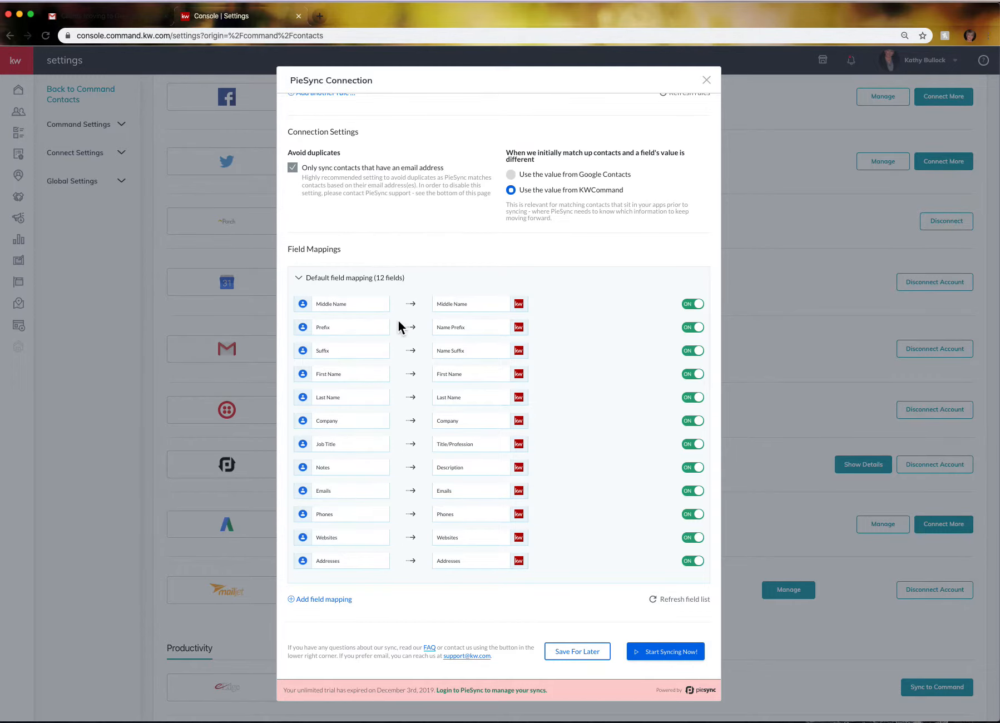
scroll(343, 305, "up", 2)
scroll(343, 305, "down", 2)
scroll(408, 586, "down", 3)
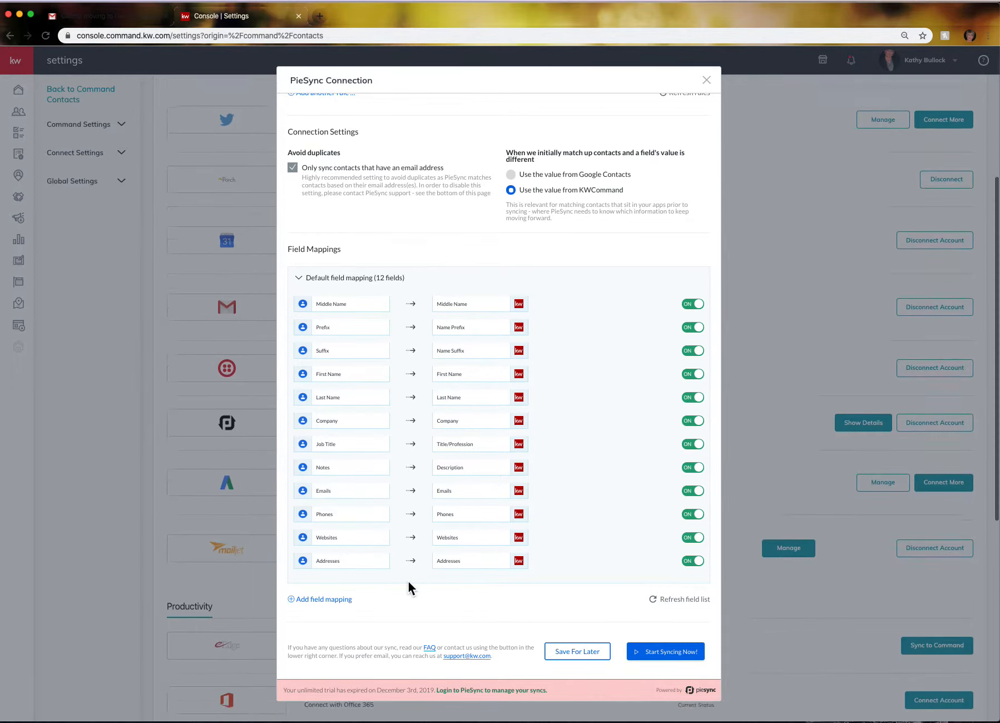
- Add a custom field mapping row and check the available KWCommand fields, leaving the row blank
left_click(333, 599)
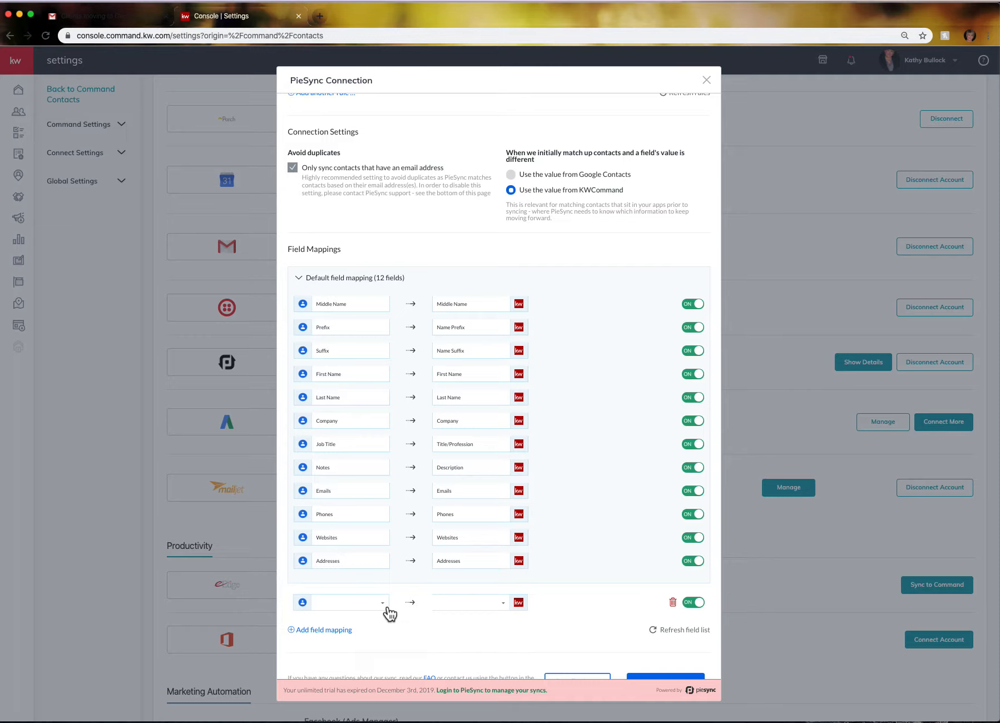
left_click(472, 607)
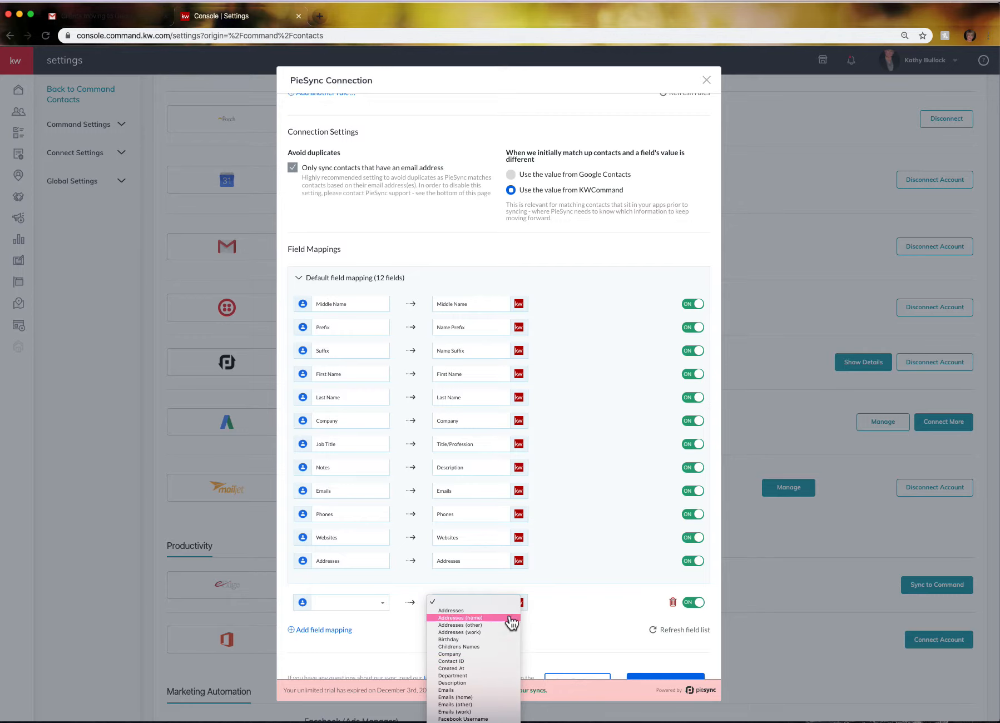
left_click(585, 567)
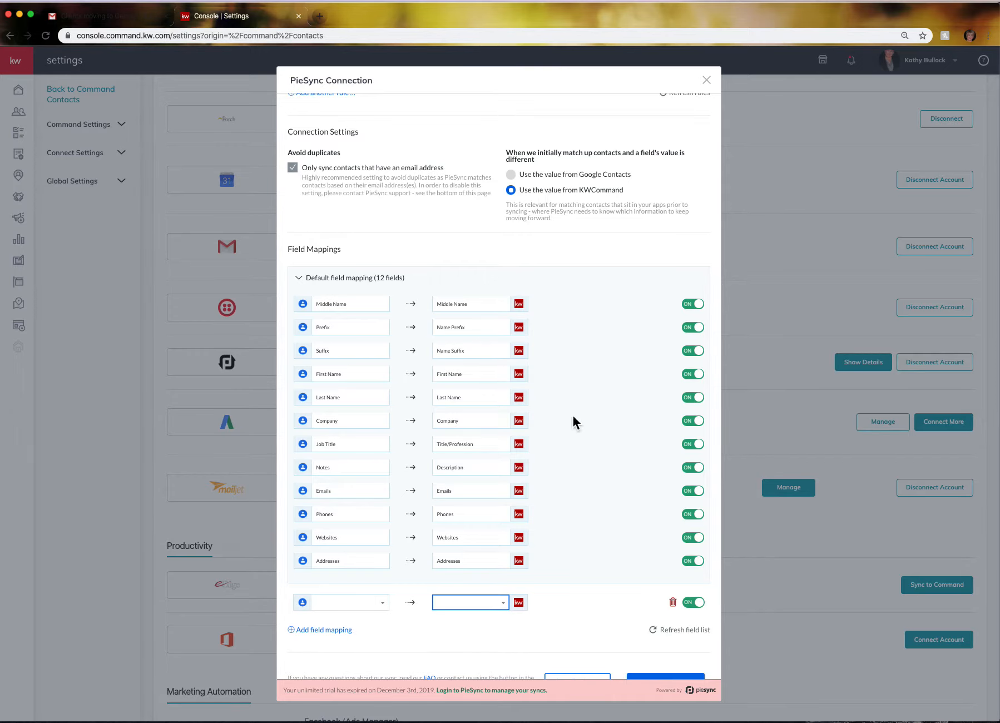
- Try to start the Google Contacts to KWCommand sync and confirm the start
scroll(573, 418, "down", 1)
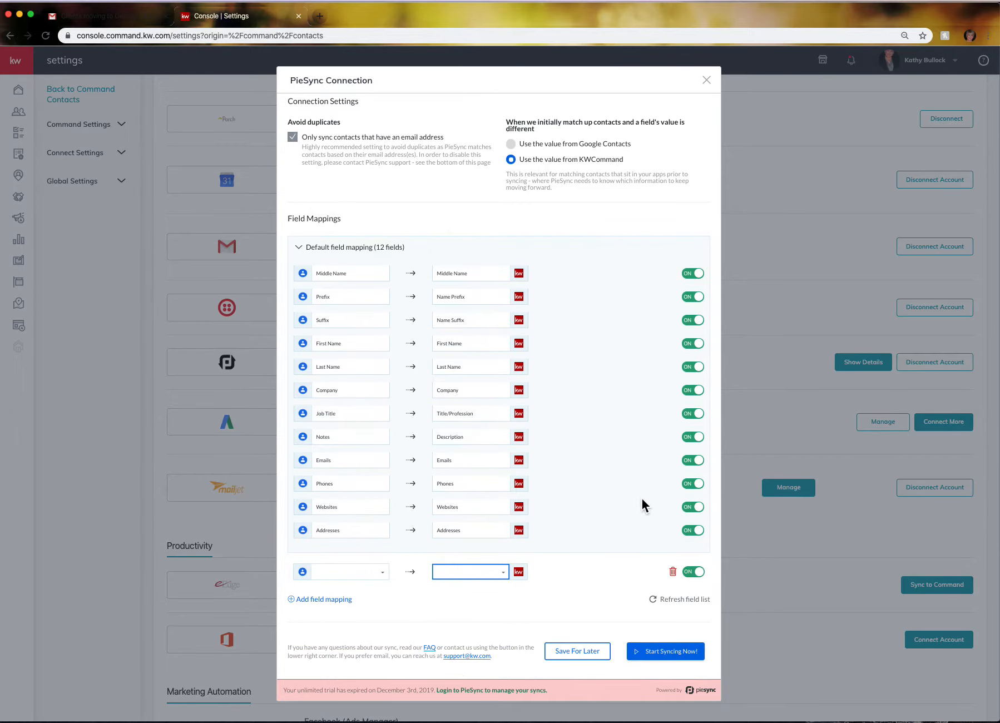
left_click(683, 658)
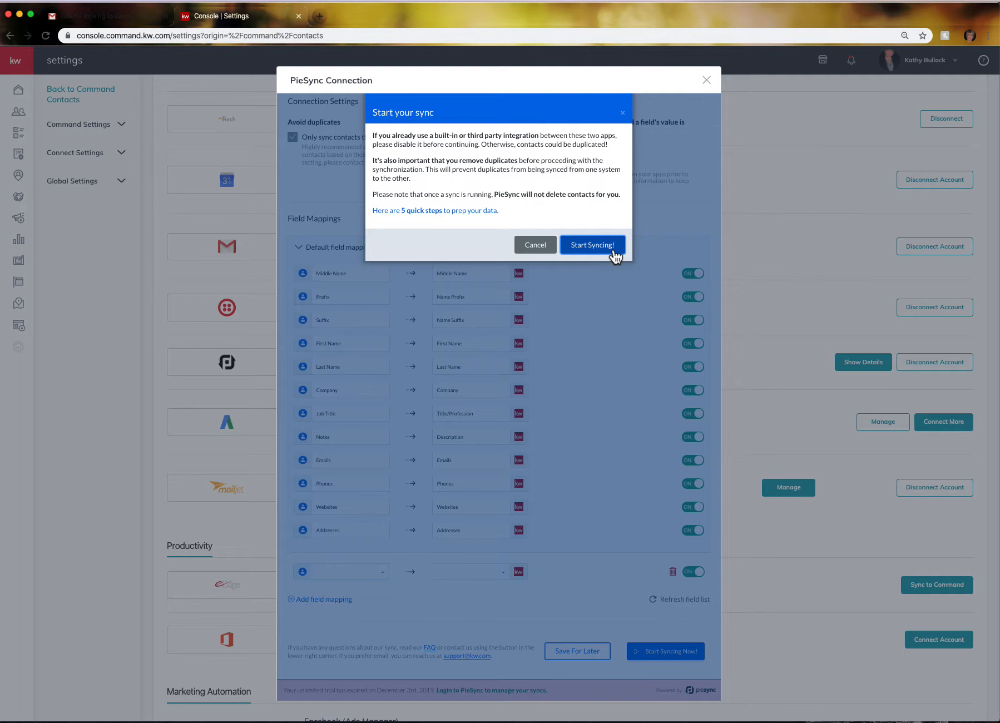
left_click(593, 245)
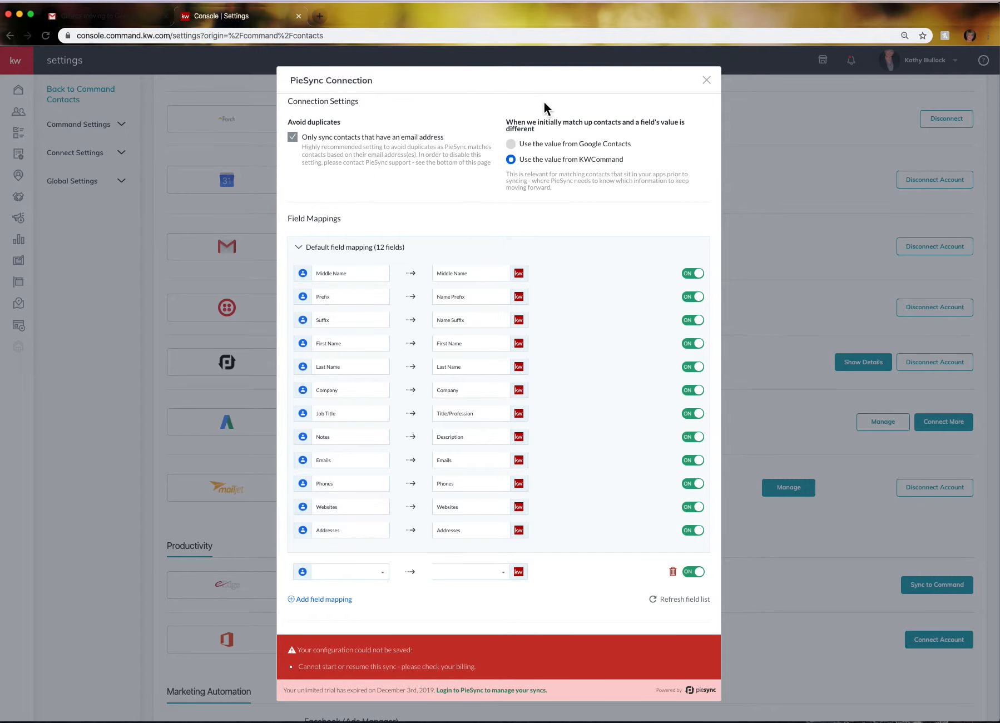
- Close the PieSync connection setup and disconnect the pending Google Contacts connection from PieSync's connected apps
left_click(706, 80)
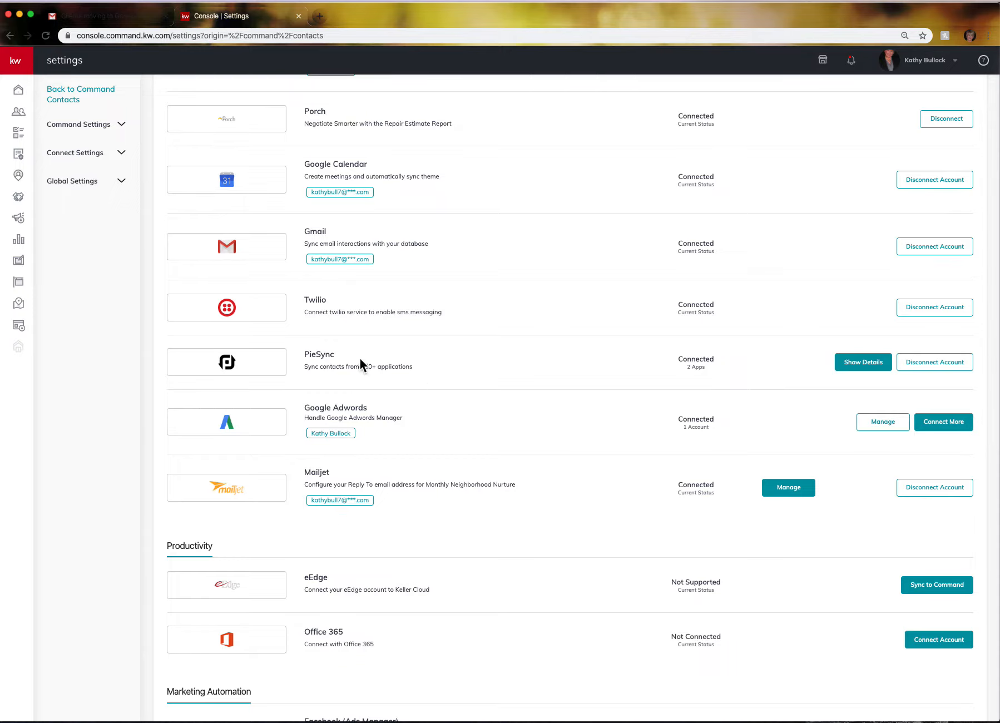
left_click(880, 364)
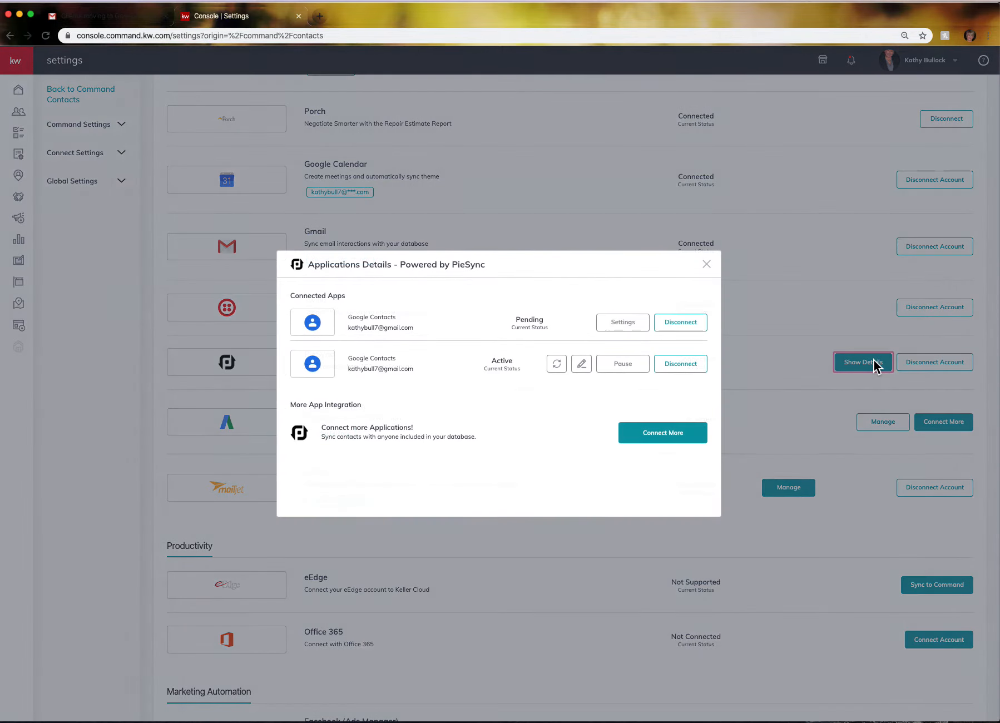
left_click(685, 325)
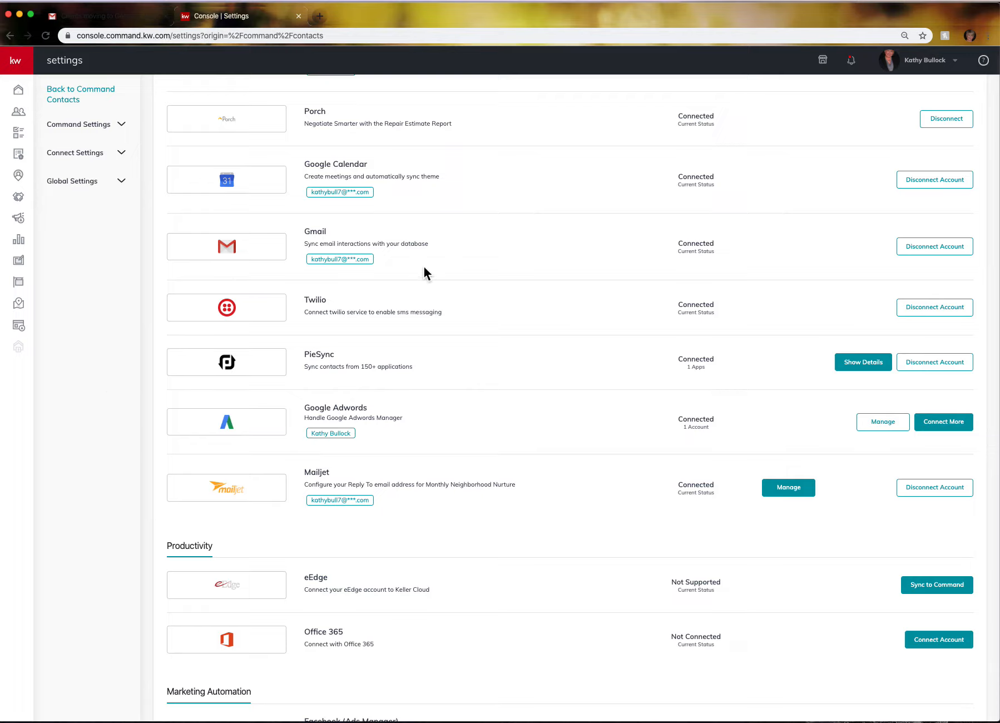
scroll(427, 258, "up", 10)
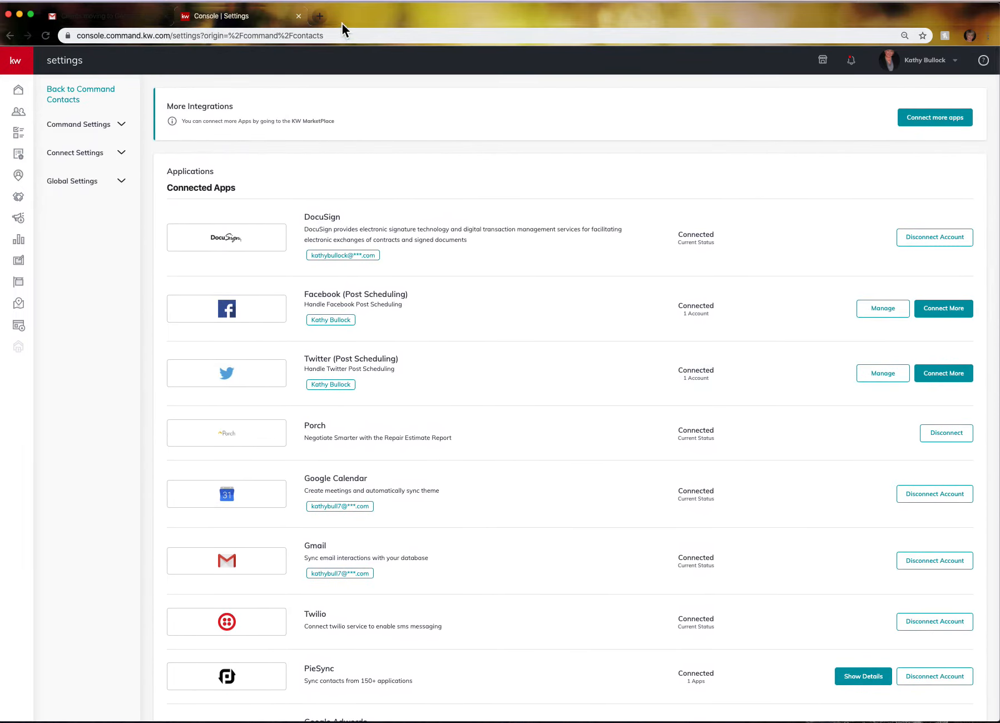
- Open the Scott Le Roy Marketing website, scottleroymarketing.com, in a new browser tab
left_click(319, 16)
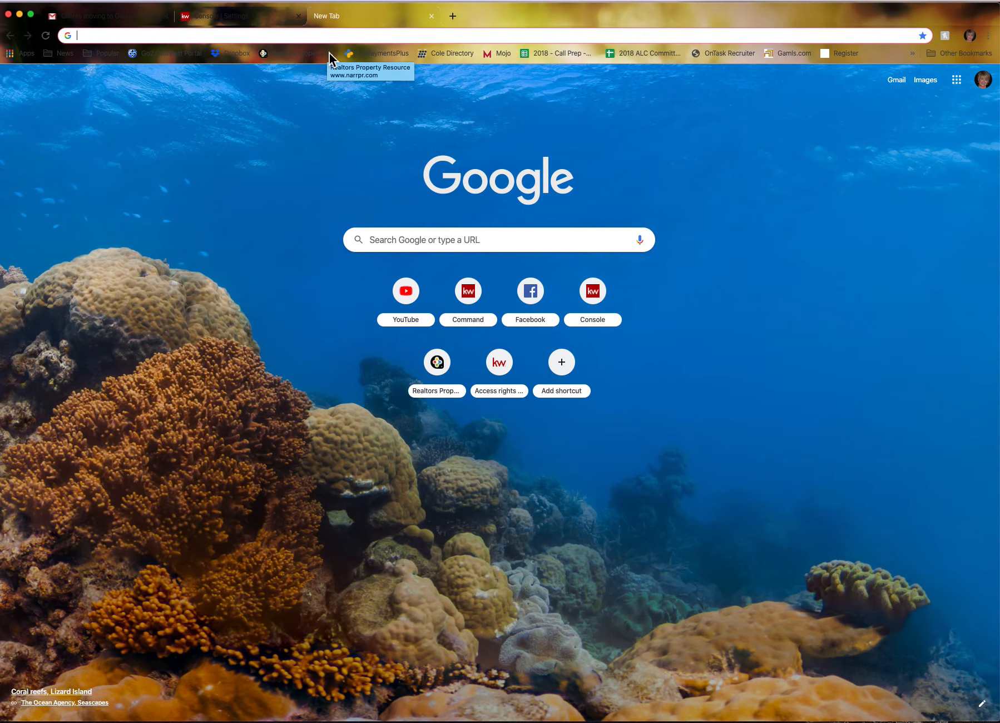
type("scottle")
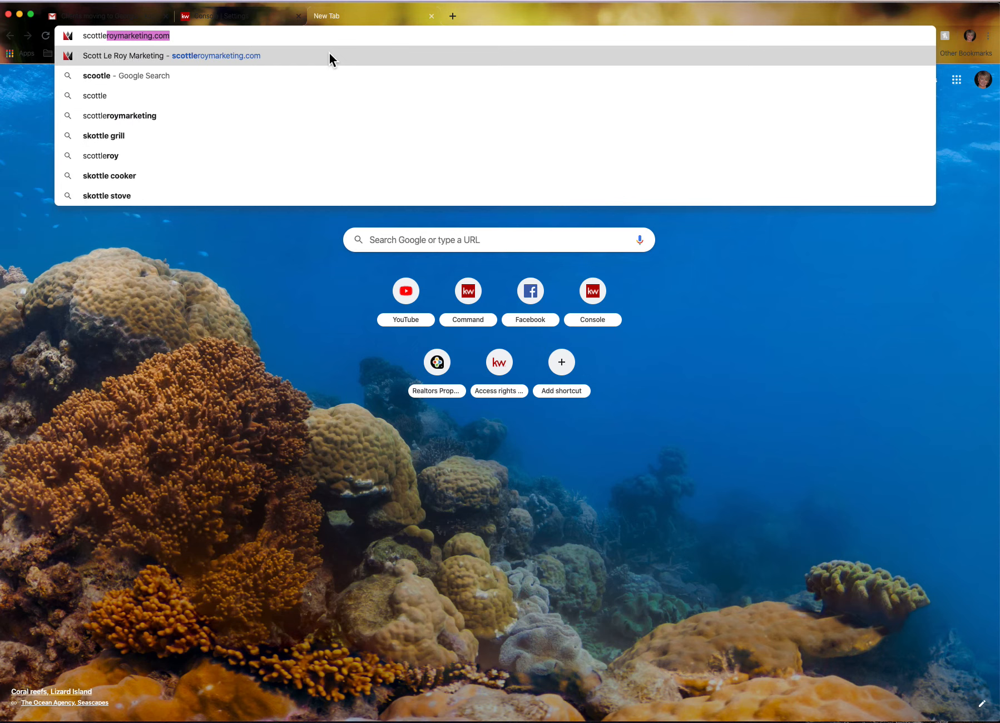
type("roymarke")
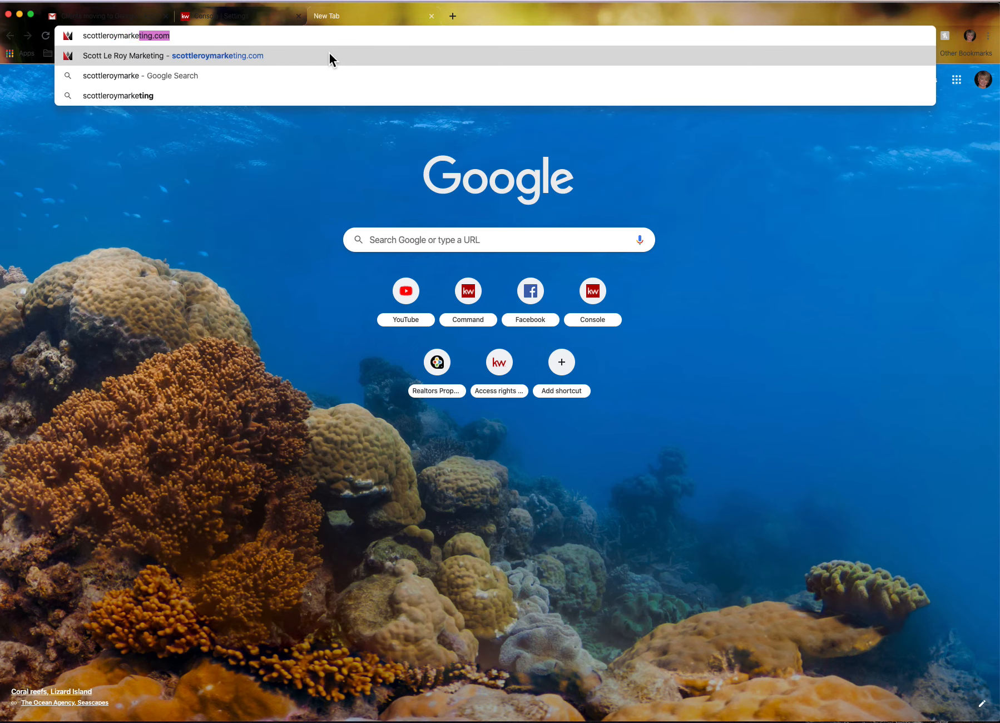
type("ting.com")
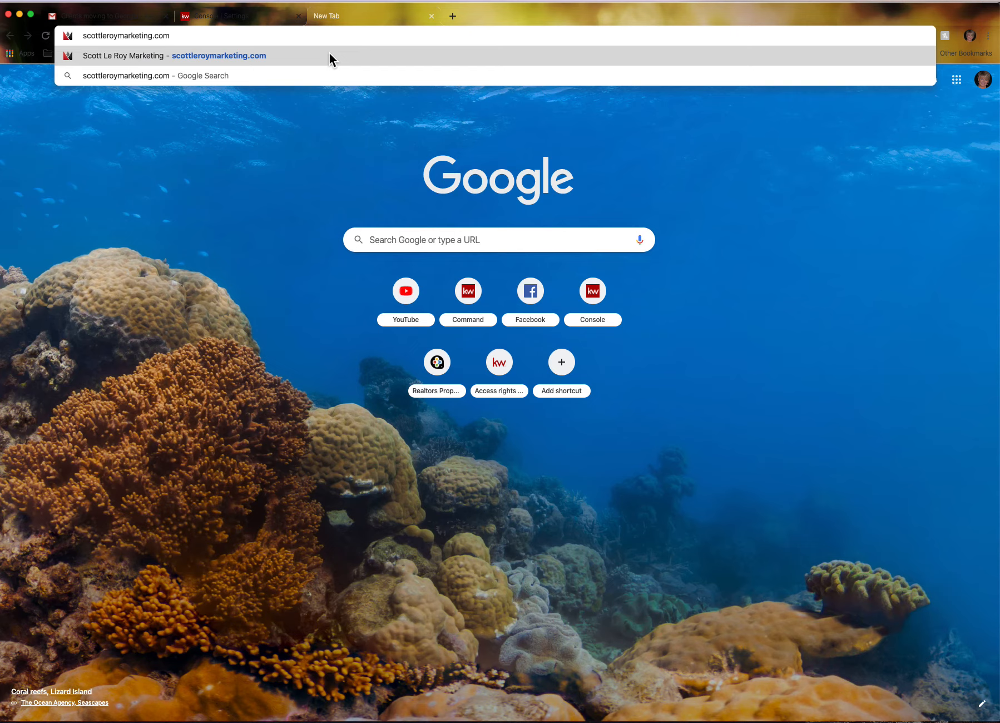
key("Return")
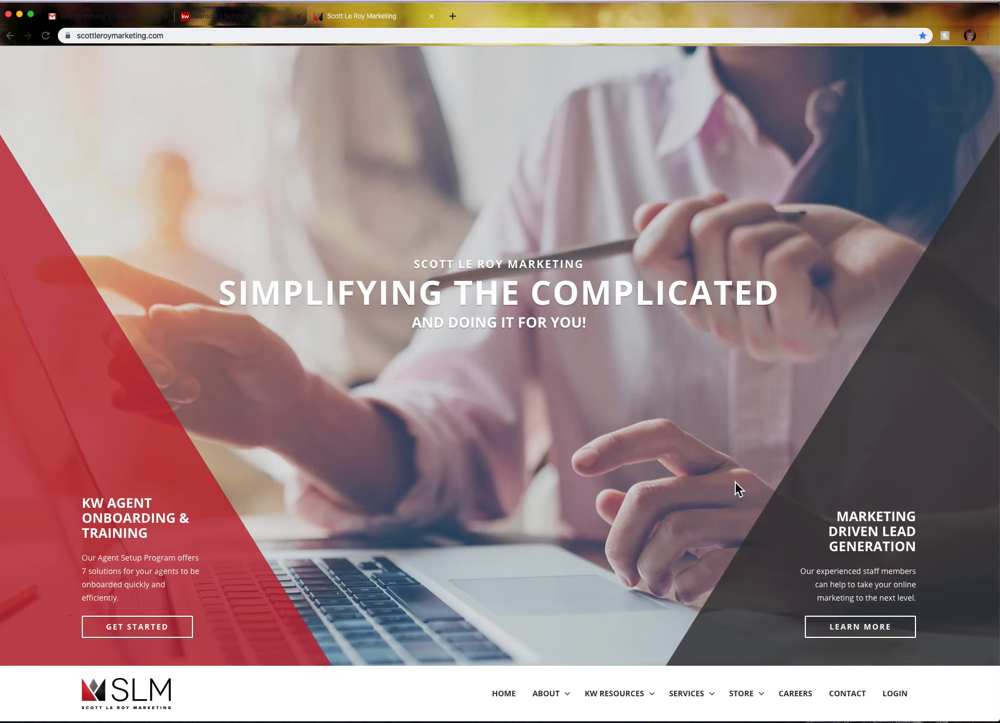
- Look at the KW Resources entry on the marketing website's home page and return to the KW Command settings page
mouse_move(644, 706)
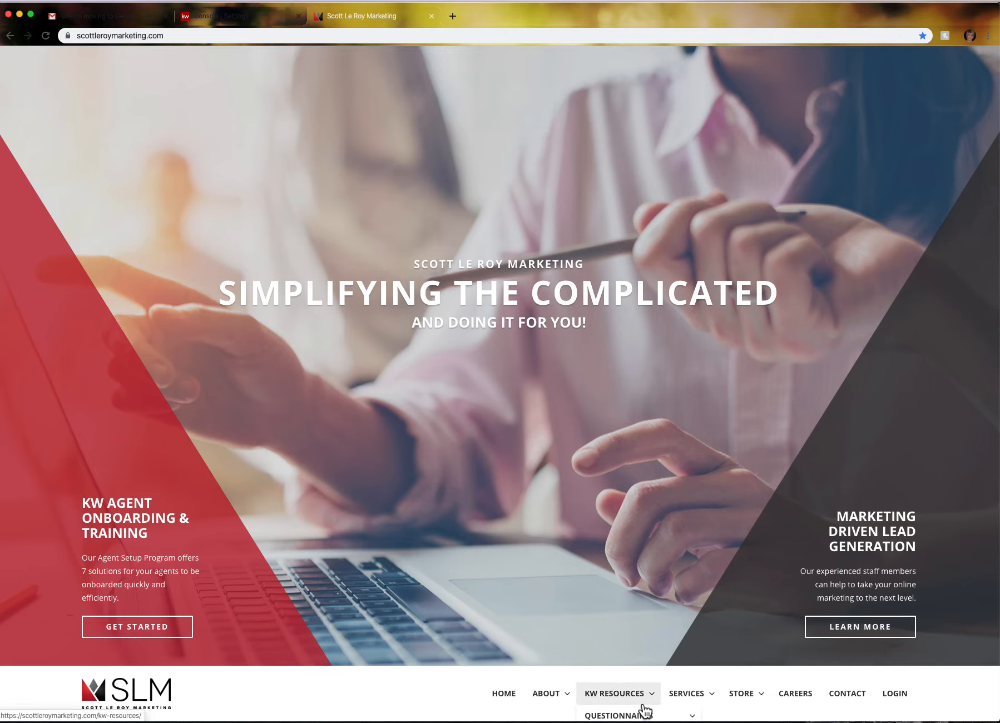
scroll(644, 709, "down", 5)
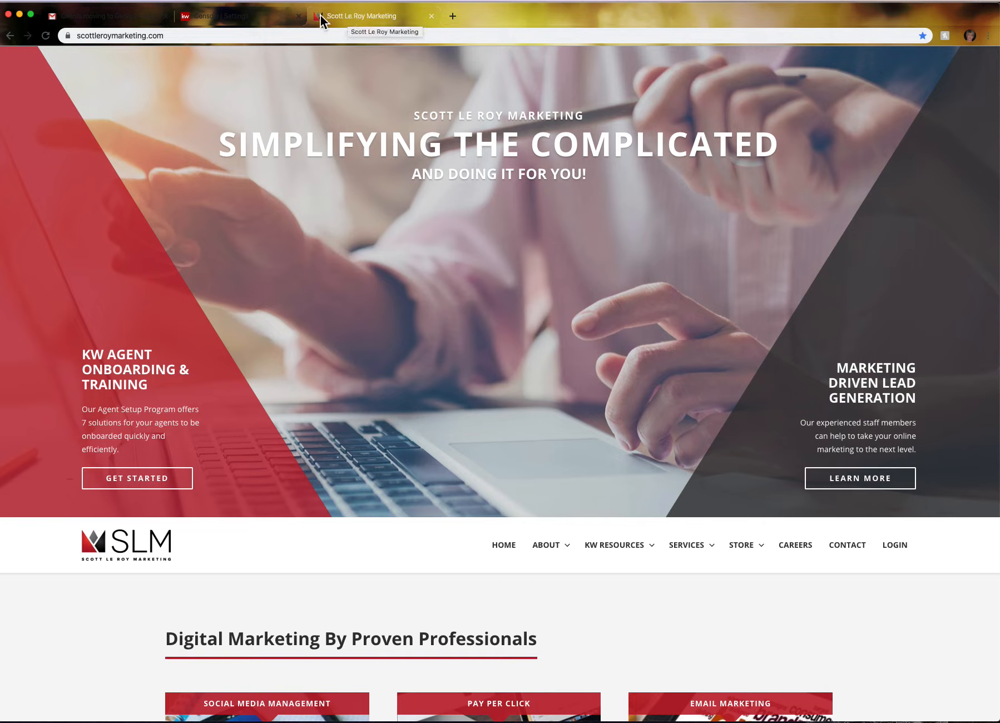
left_click(237, 24)
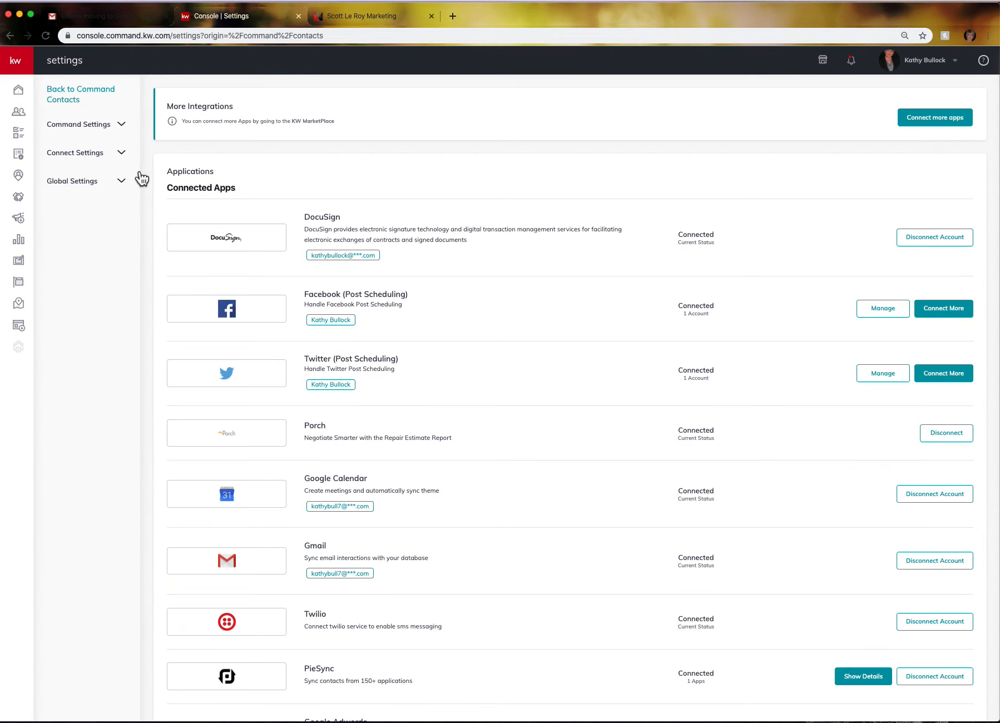